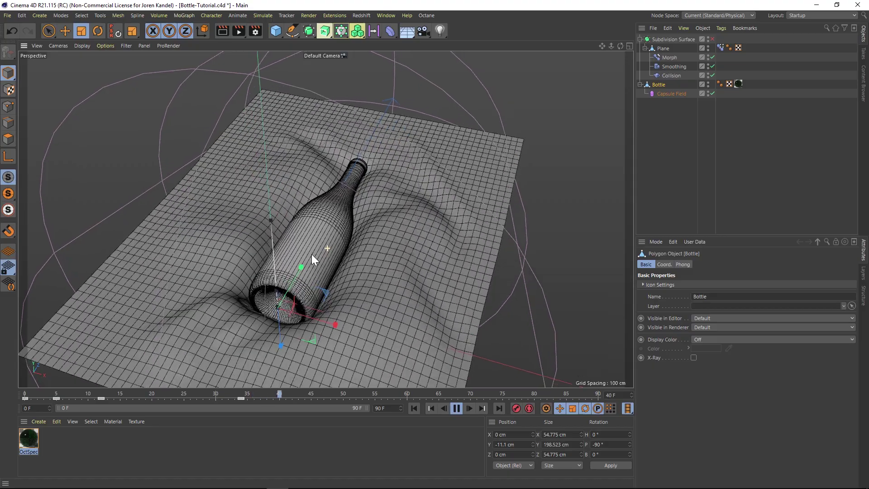
Stop playback, switch to the bottle-only Untitled 4 document, and replay it from frame 0
{"action": "mouse_move", "coordinate": [311, 254]}
{"action": "left_mouse_down", "text": "alt"}
{"action": "mouse_move", "coordinate": [308, 236]}
{"action": "mouse_move", "coordinate": [300, 261]}
{"action": "left_mouse_up", "text": "alt"}
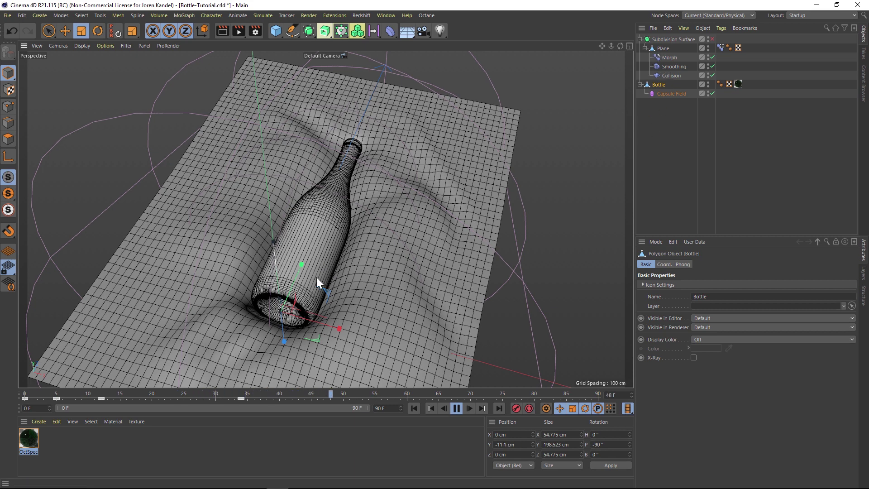
{"action": "left_click_drag", "start_coordinate": [309, 275], "coordinate": [308, 262], "text": "alt"}
{"action": "left_click", "coordinate": [456, 408]}
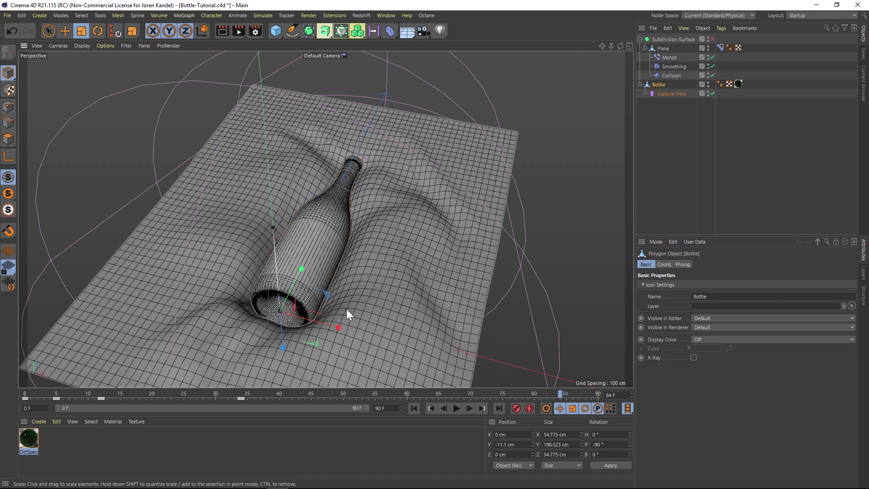
{"action": "left_click", "coordinate": [390, 13]}
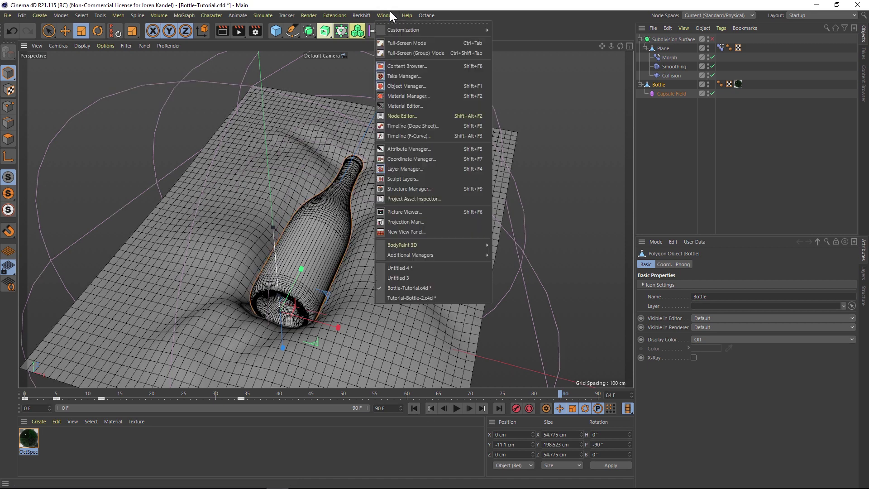
{"action": "left_click", "coordinate": [407, 267]}
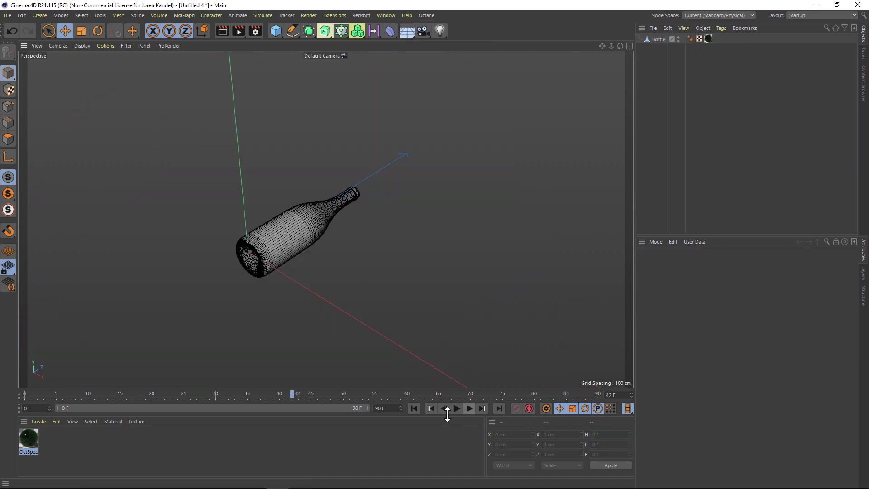
{"action": "left_click", "coordinate": [417, 409]}
{"action": "left_click", "coordinate": [457, 408]}
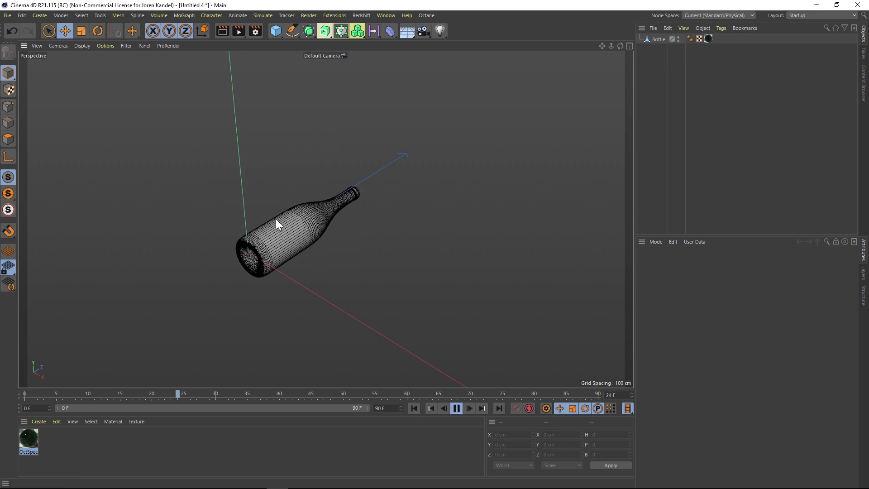
Add a Plane under the bottle, lowered to about -16.9 cm and sized roughly 289 by 389 cm
{"action": "left_click", "coordinate": [456, 408]}
{"action": "left_click", "coordinate": [275, 30]}
{"action": "left_click", "coordinate": [357, 54]}
{"action": "left_click_drag", "start_coordinate": [270, 237], "coordinate": [317, 210]}
{"action": "left_click_drag", "start_coordinate": [294, 170], "coordinate": [297, 181]}
{"action": "left_click_drag", "start_coordinate": [424, 303], "coordinate": [390, 280]}
{"action": "left_click_drag", "start_coordinate": [392, 172], "coordinate": [390, 172]}
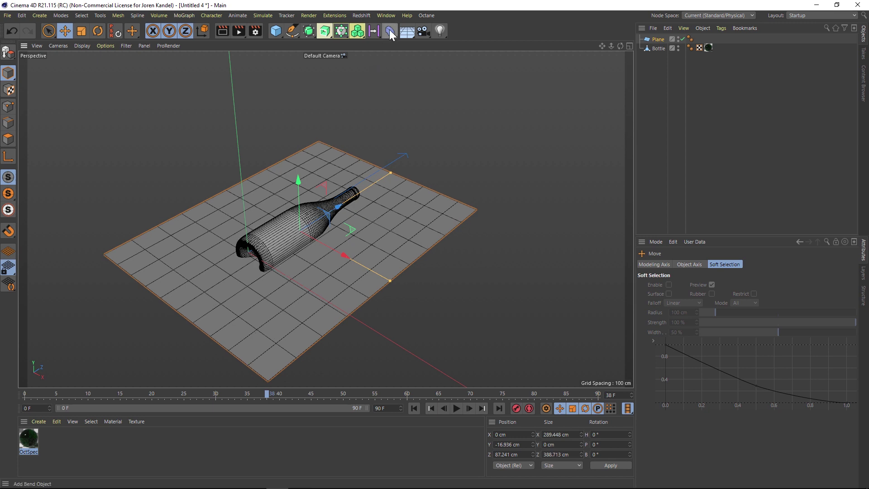
Add a Collision deformer as the Plane's child with the Bottle as its collider object
{"action": "left_click", "coordinate": [389, 31]}
{"action": "left_click", "coordinate": [601, 89]}
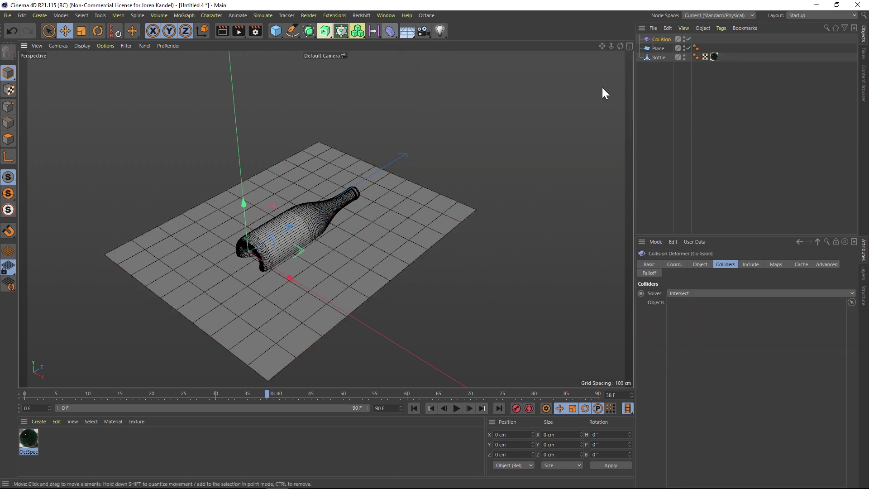
{"action": "left_click_drag", "start_coordinate": [660, 39], "coordinate": [661, 49]}
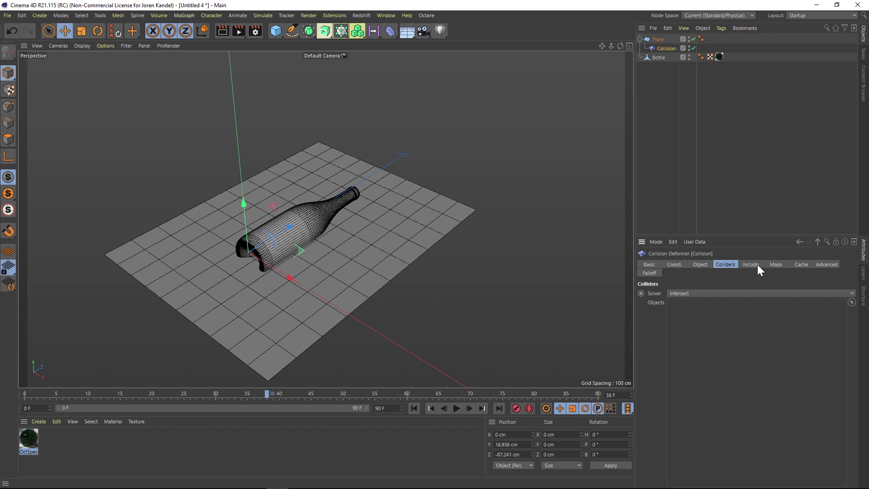
{"action": "left_click_drag", "start_coordinate": [658, 56], "coordinate": [712, 310]}
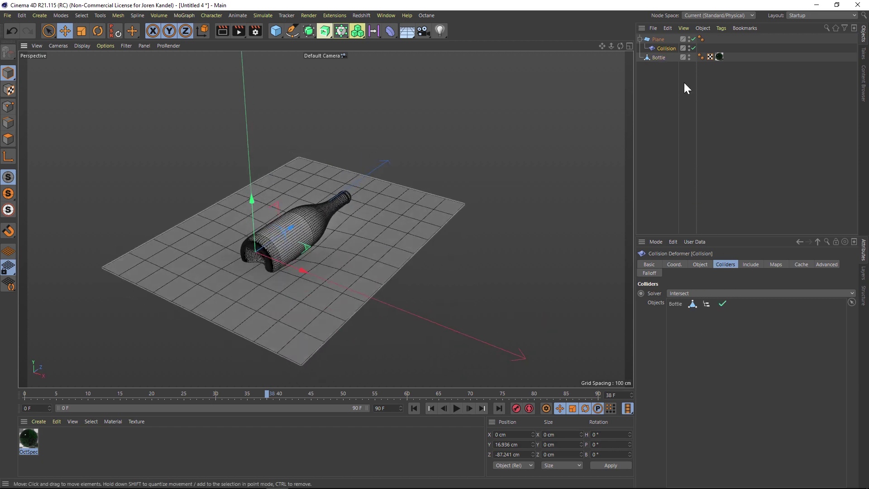
{"action": "left_click", "coordinate": [654, 39]}
Give the Plane 50 width and 50 height segments and lower it about 9 cm
{"action": "mouse_move", "coordinate": [298, 181]}
{"action": "left_mouse_down"}
{"action": "mouse_move", "coordinate": [303, 189]}
{"action": "mouse_move", "coordinate": [310, 179]}
{"action": "left_mouse_up"}
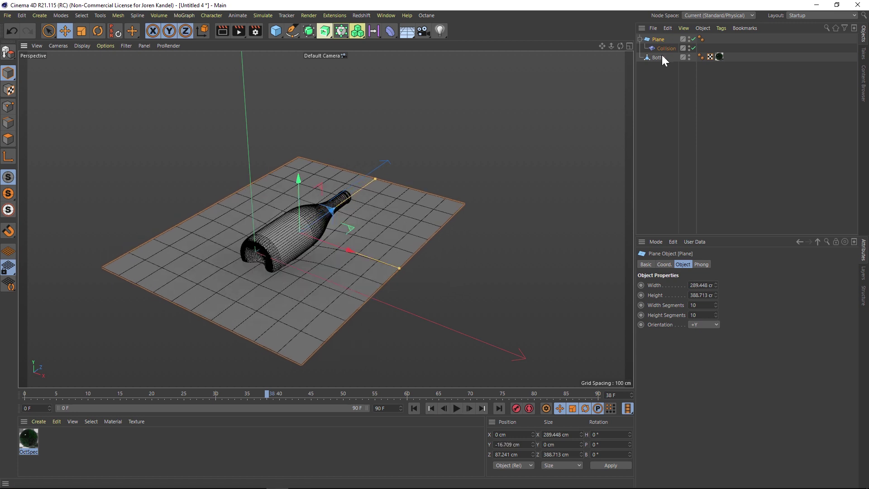
{"action": "left_click", "coordinate": [702, 305]}
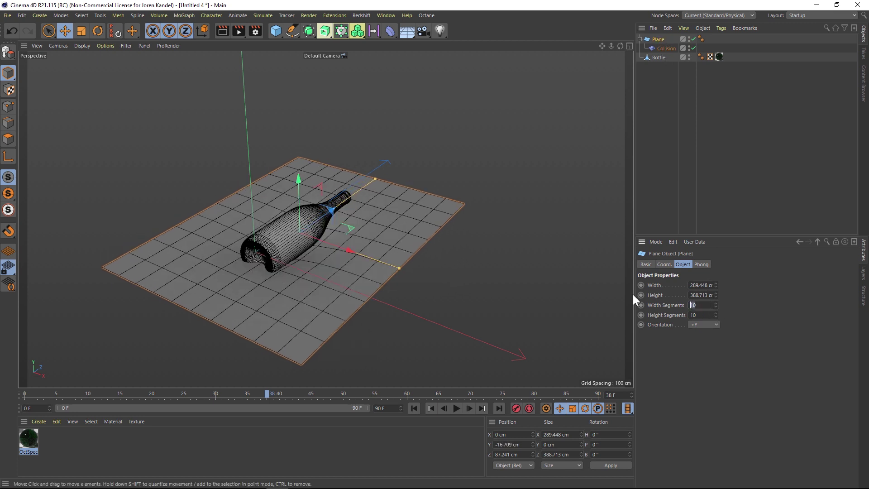
{"action": "type", "text": "50"}
{"action": "key", "text": "Tab"}
{"action": "type", "text": "50"}
{"action": "key", "text": "Return"}
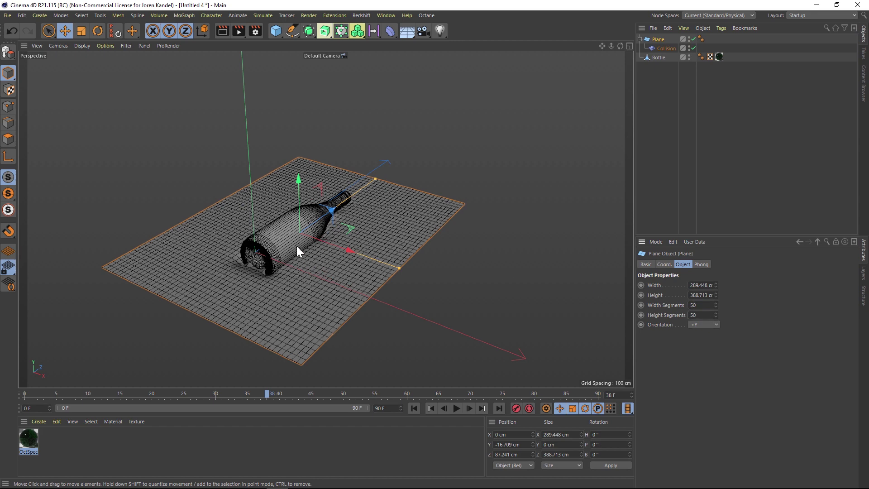
{"action": "scroll", "coordinate": [248, 259], "scroll_direction": "up", "scroll_amount": 4}
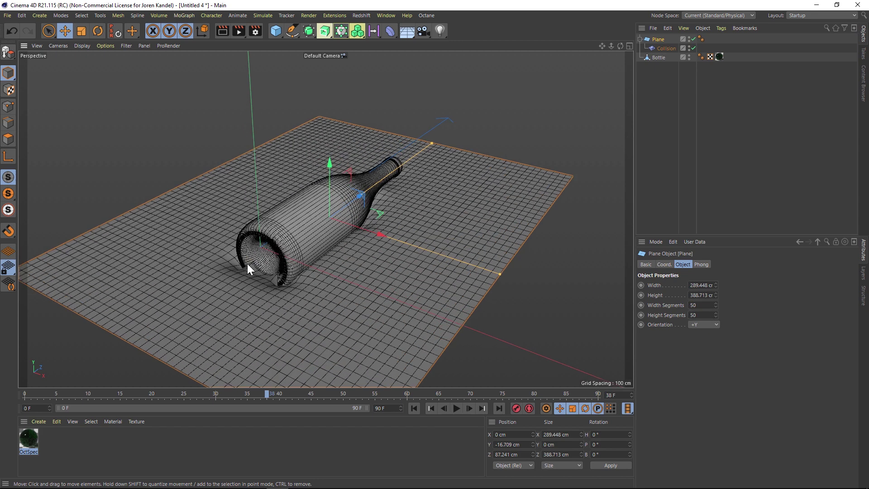
{"action": "left_click_drag", "start_coordinate": [329, 164], "coordinate": [329, 170]}
Set the Collision deformer's solver to Outside
{"action": "left_click", "coordinate": [663, 48]}
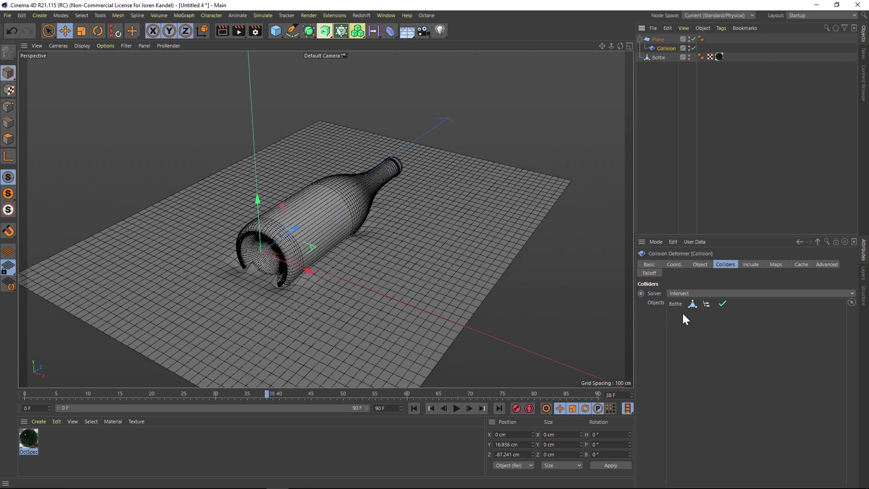
{"action": "left_click", "coordinate": [687, 294]}
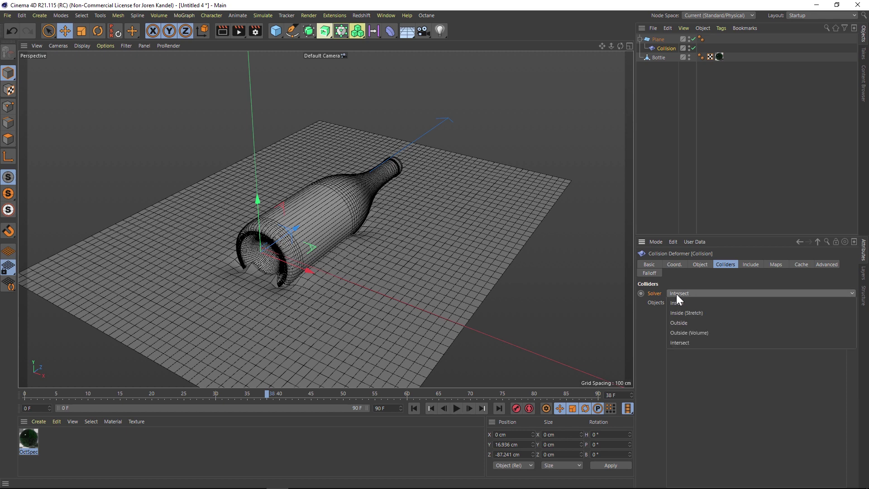
{"action": "left_click", "coordinate": [682, 322]}
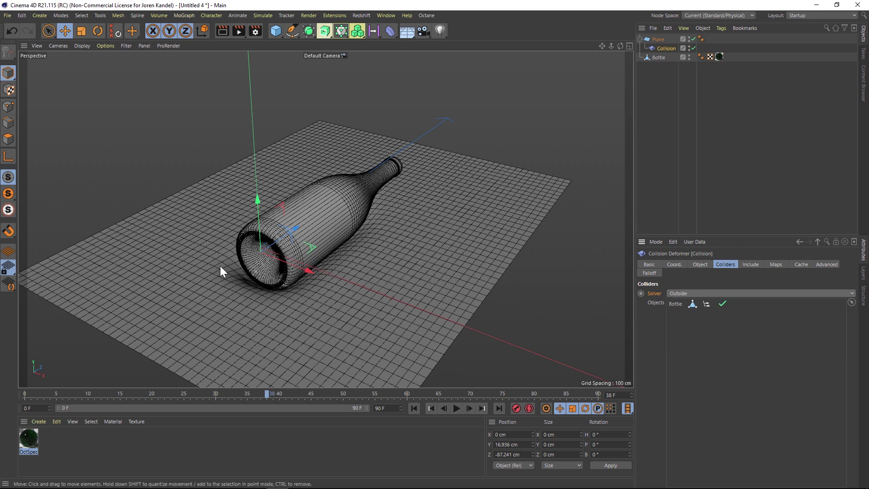
Raise the Plane to about -1.5 cm so the bottle presses a dent into it
{"action": "left_click", "coordinate": [658, 39]}
{"action": "left_click_drag", "start_coordinate": [259, 267], "coordinate": [289, 242], "text": "alt"}
{"action": "left_click_drag", "start_coordinate": [311, 171], "coordinate": [317, 149]}
{"action": "left_click_drag", "start_coordinate": [256, 232], "coordinate": [247, 212], "text": "alt"}
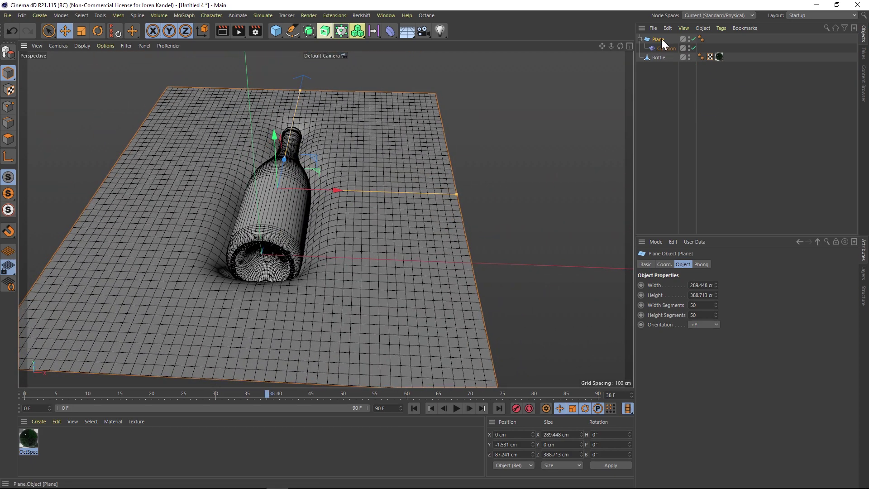
Try 150 by 150 segments on the Plane, then revert to 50 by 50
{"action": "left_click", "coordinate": [699, 305]}
{"action": "type", "text": "150"}
{"action": "key", "text": "Tab"}
{"action": "type", "text": "150"}
{"action": "key", "text": "Return"}
{"action": "left_click_drag", "start_coordinate": [298, 193], "coordinate": [271, 219], "text": "alt"}
{"action": "double_click", "coordinate": [699, 305]}
{"action": "type", "text": "50"}
{"action": "key", "text": "Tab"}
{"action": "type", "text": "50"}
{"action": "key", "text": "Return"}
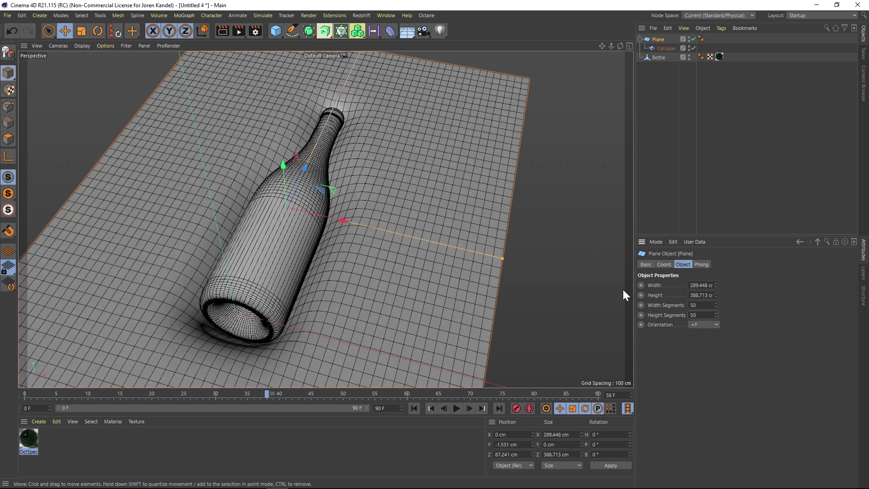
Make the Plane editable and scrub frames 0 to 40 to watch the bottle land
{"action": "left_click_drag", "start_coordinate": [607, 45], "coordinate": [584, 68]}
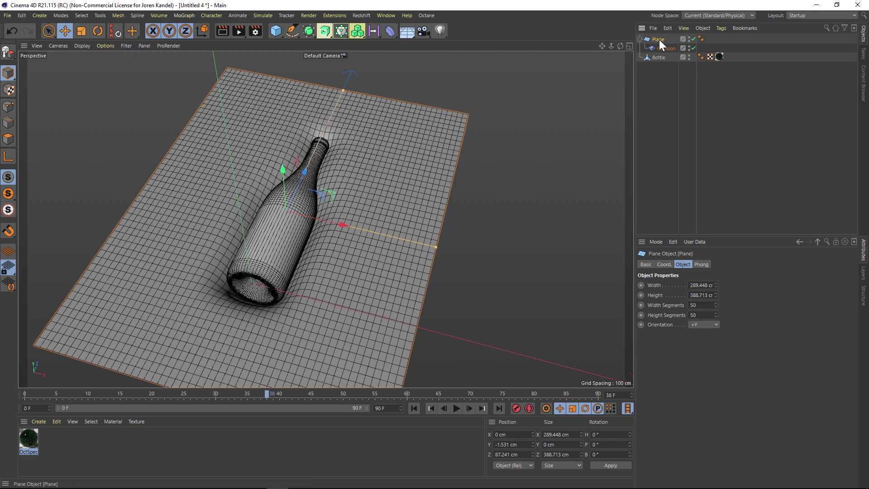
{"action": "key", "text": "c"}
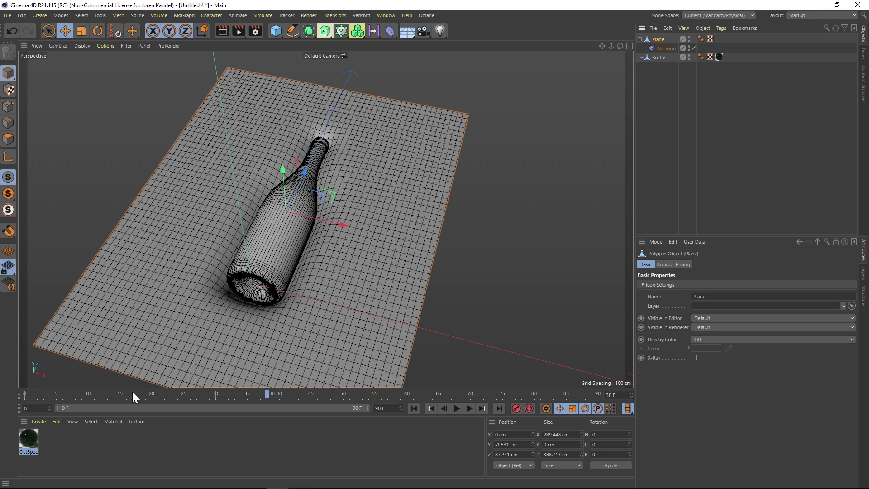
{"action": "left_click", "coordinate": [25, 394]}
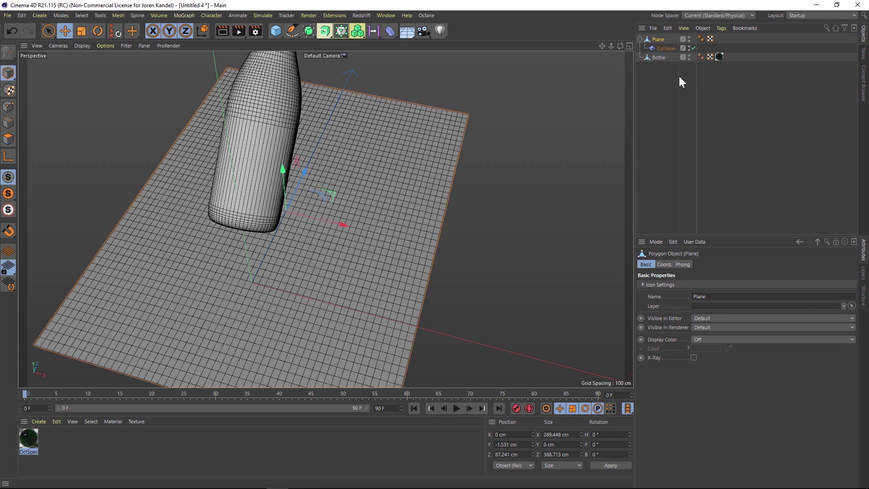
{"action": "left_click_drag", "start_coordinate": [178, 396], "coordinate": [279, 397]}
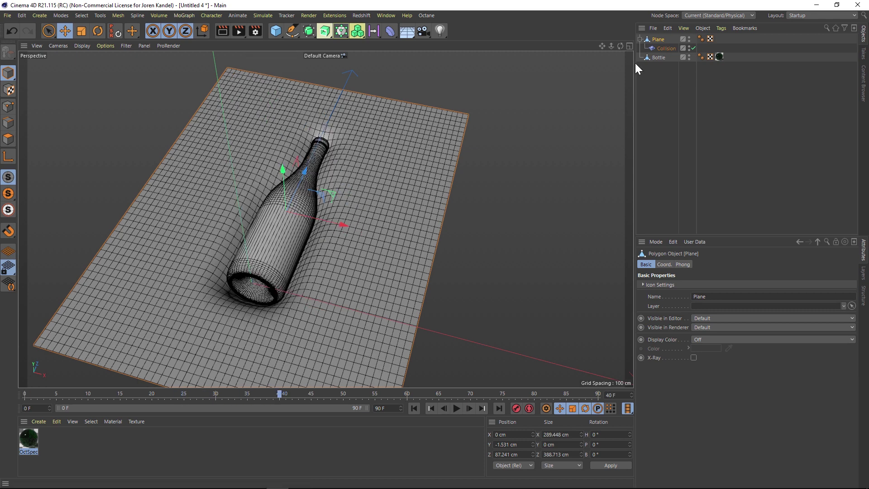
{"action": "right_click", "coordinate": [659, 39]}
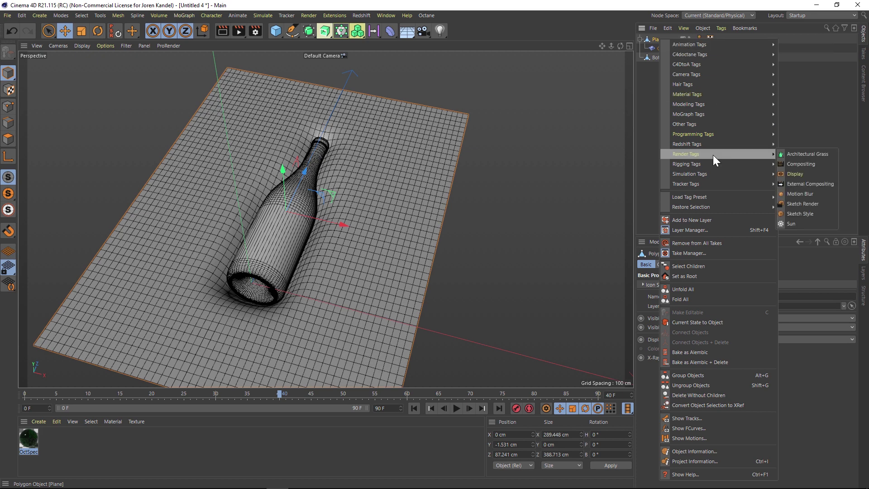
{"action": "mouse_move", "coordinate": [700, 163]}
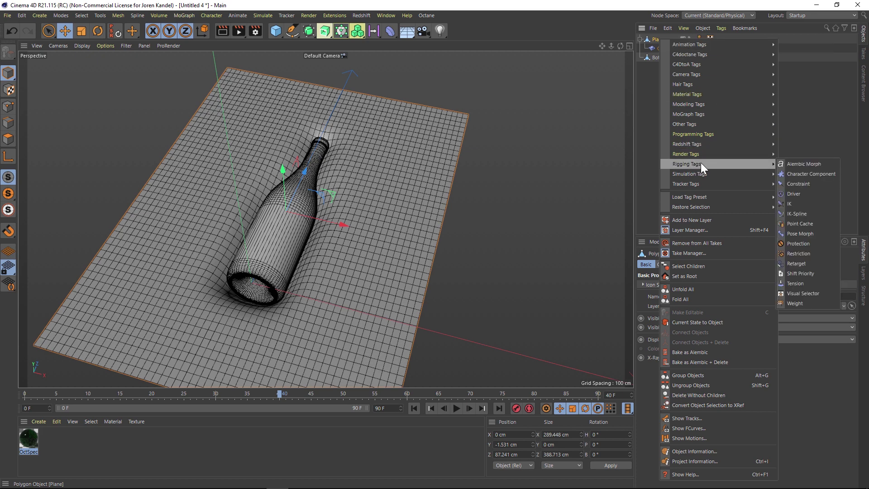
{"action": "left_click", "coordinate": [807, 233]}
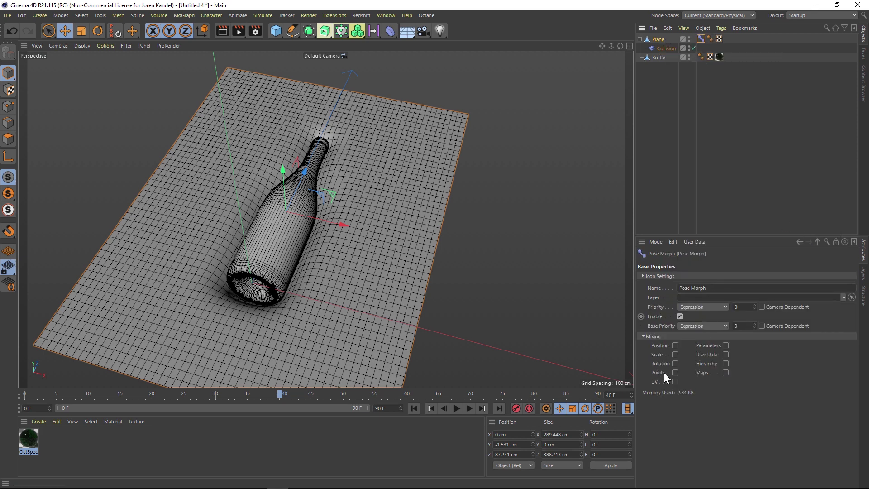
{"action": "left_click", "coordinate": [675, 372]}
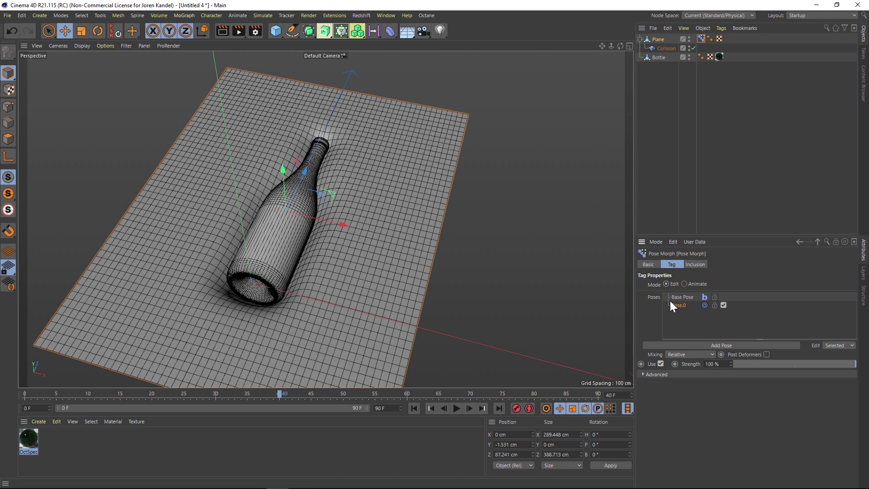
{"action": "left_click_drag", "start_coordinate": [602, 46], "coordinate": [628, 39]}
{"action": "middle_click_drag", "start_coordinate": [325, 219], "coordinate": [324, 217], "text": "alt"}
{"action": "left_click_drag", "start_coordinate": [362, 182], "coordinate": [370, 169], "text": "alt"}
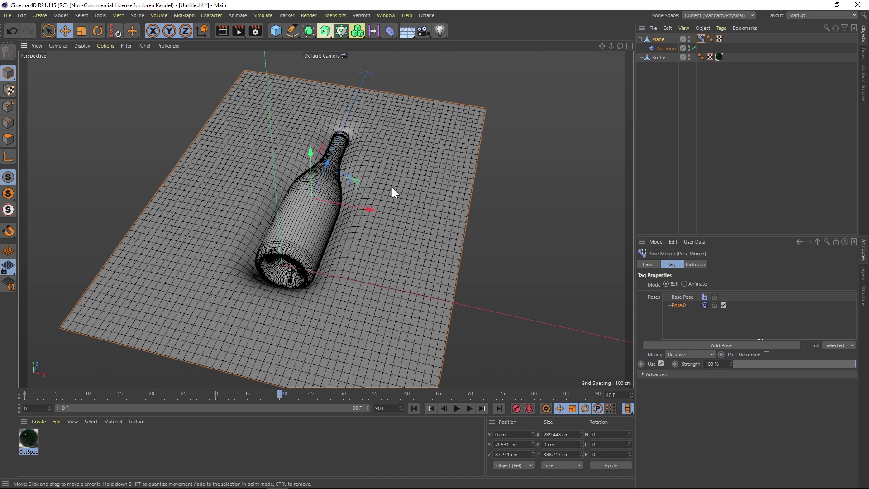
Activate the Magnet brush via command search and set its radius to 30 cm
{"action": "key", "text": "shift+c"}
{"action": "type", "text": "magnet"}
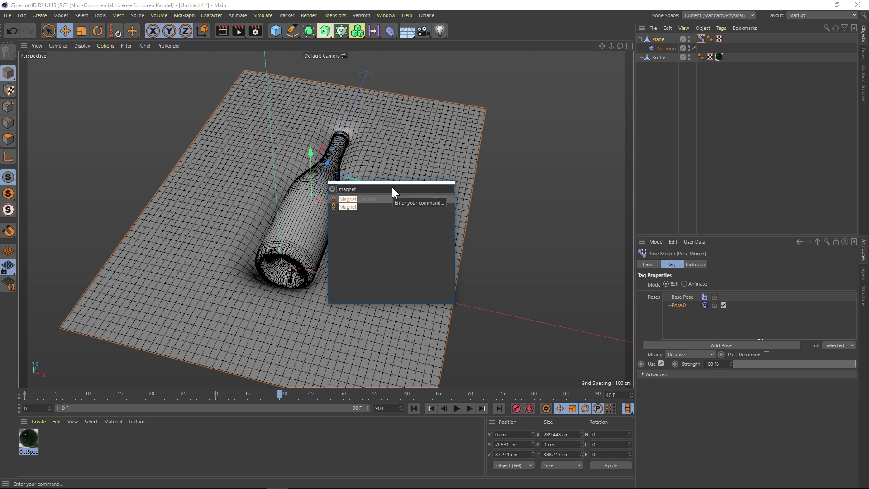
{"action": "key", "text": "Return"}
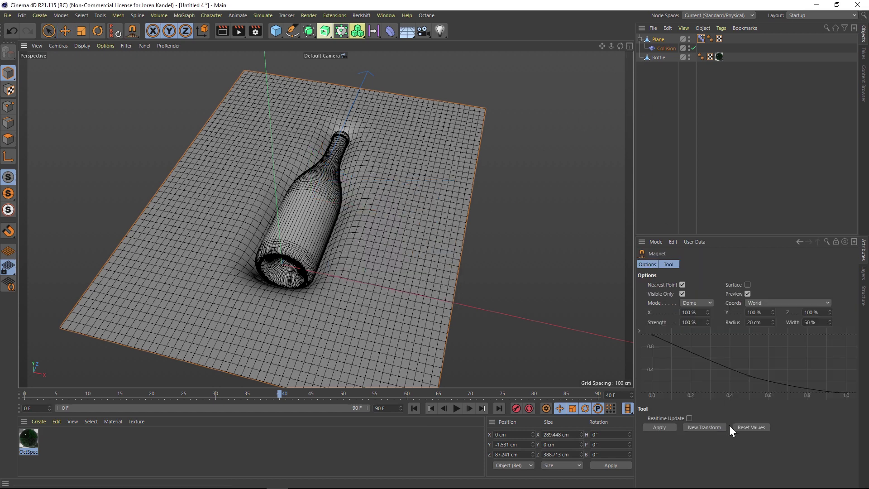
{"action": "left_click", "coordinate": [753, 322]}
{"action": "type", "text": "30"}
{"action": "key", "text": "Return"}
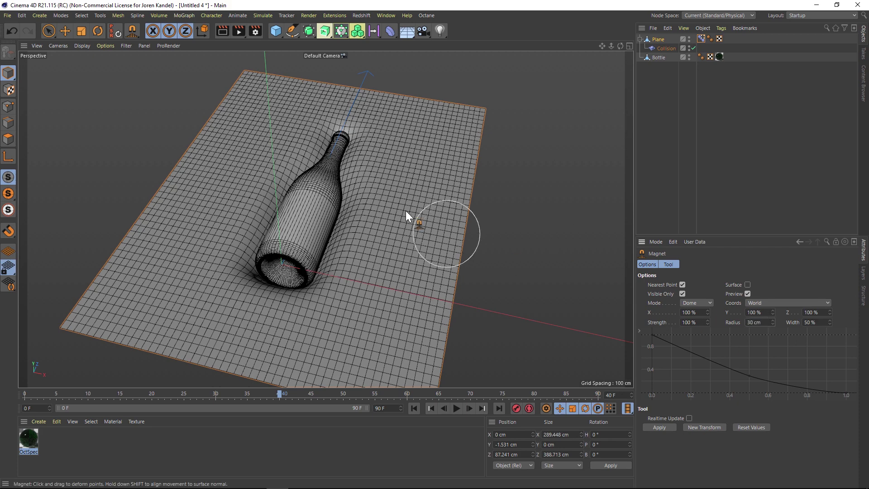
Test-pull bumps and a dome beside the bottle, undoing each with Ctrl+Z
{"action": "mouse_move", "coordinate": [379, 200]}
{"action": "left_mouse_down"}
{"action": "mouse_move", "coordinate": [389, 185]}
{"action": "mouse_move", "coordinate": [403, 204]}
{"action": "mouse_move", "coordinate": [409, 168]}
{"action": "left_mouse_up"}
{"action": "left_click_drag", "start_coordinate": [312, 228], "coordinate": [277, 206]}
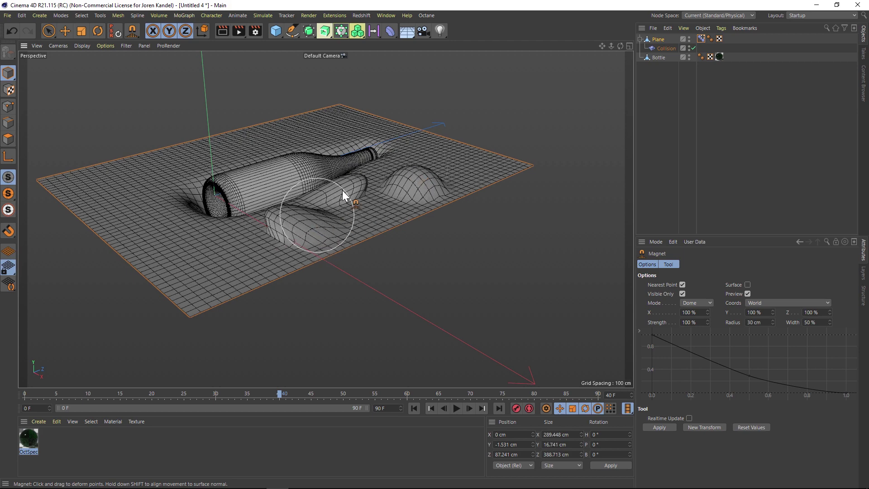
{"action": "key", "text": "ctrl+z"}
{"action": "key", "text": "ctrl+z"}
{"action": "key", "text": "ctrl+z"}
{"action": "key", "text": "ctrl+z"}
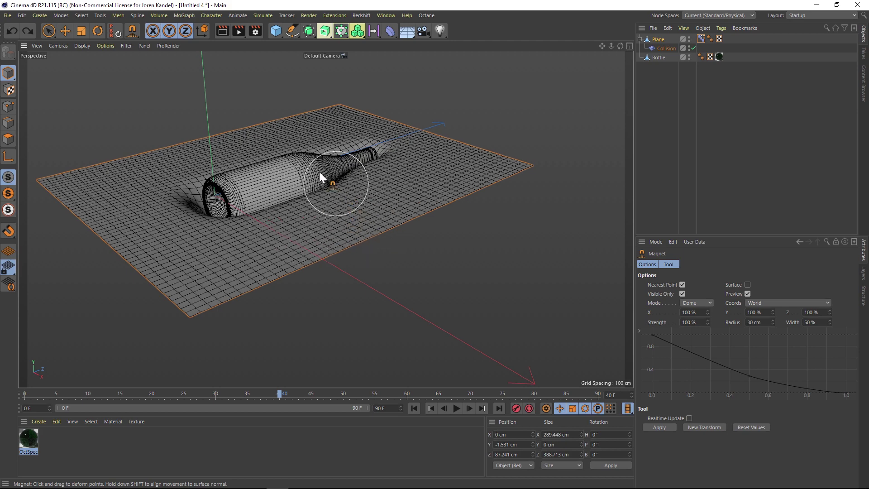
{"action": "left_click_drag", "start_coordinate": [319, 172], "coordinate": [271, 141], "text": "alt"}
{"action": "left_click_drag", "start_coordinate": [297, 181], "coordinate": [337, 223], "text": "alt"}
{"action": "left_click_drag", "start_coordinate": [375, 188], "coordinate": [378, 169]}
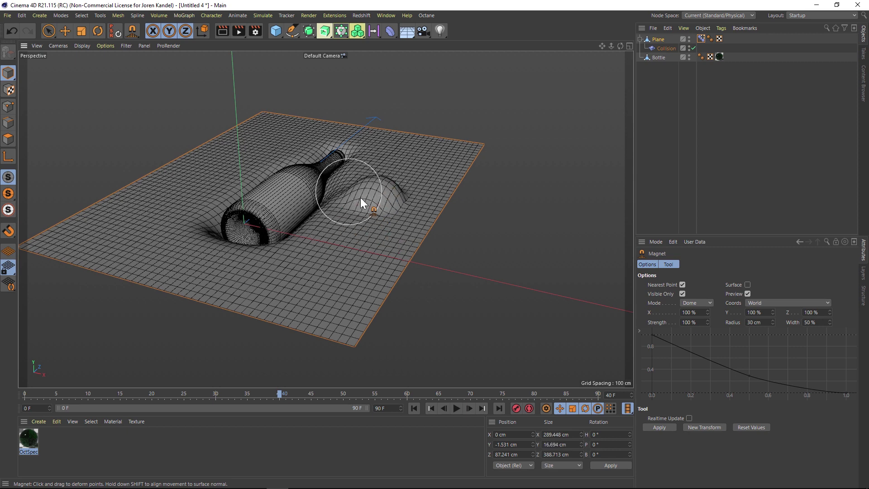
{"action": "key", "text": "ctrl+z"}
{"action": "left_click_drag", "start_coordinate": [312, 193], "coordinate": [291, 172], "text": "alt"}
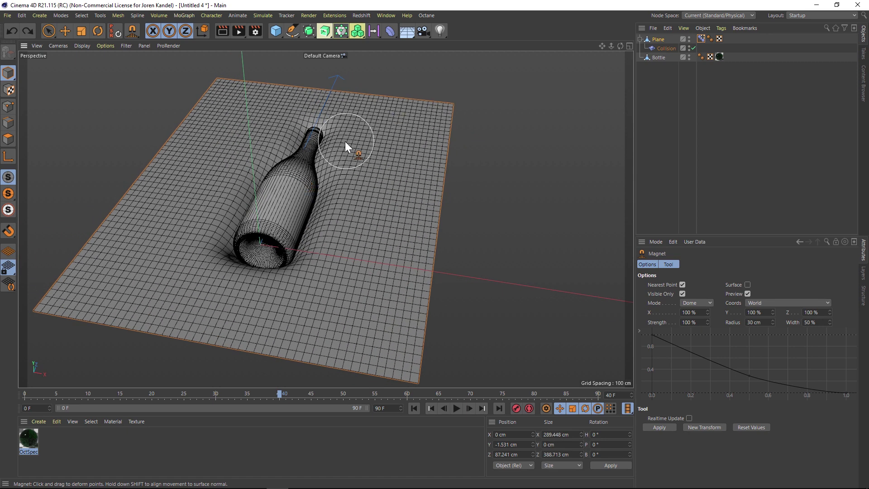
Add a Smoothing deformer under the Plane, set its type to Relax, and initialize it
{"action": "left_click", "coordinate": [390, 31]}
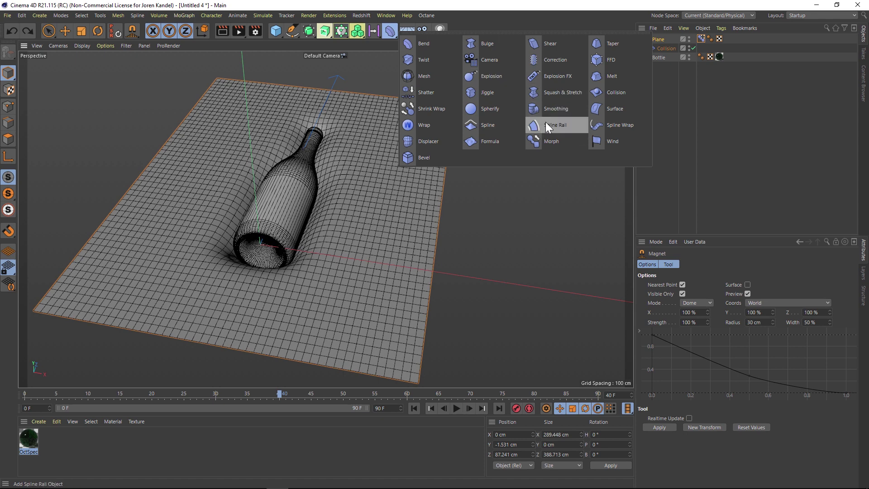
{"action": "left_click", "coordinate": [555, 110]}
{"action": "mouse_move", "coordinate": [668, 45]}
{"action": "left_mouse_down"}
{"action": "mouse_move", "coordinate": [664, 54]}
{"action": "mouse_move", "coordinate": [668, 47]}
{"action": "left_mouse_up"}
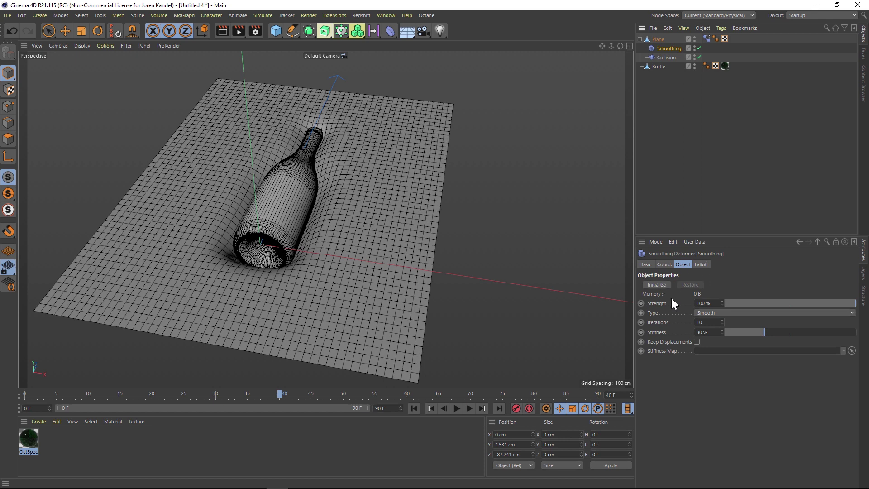
{"action": "left_click", "coordinate": [709, 313]}
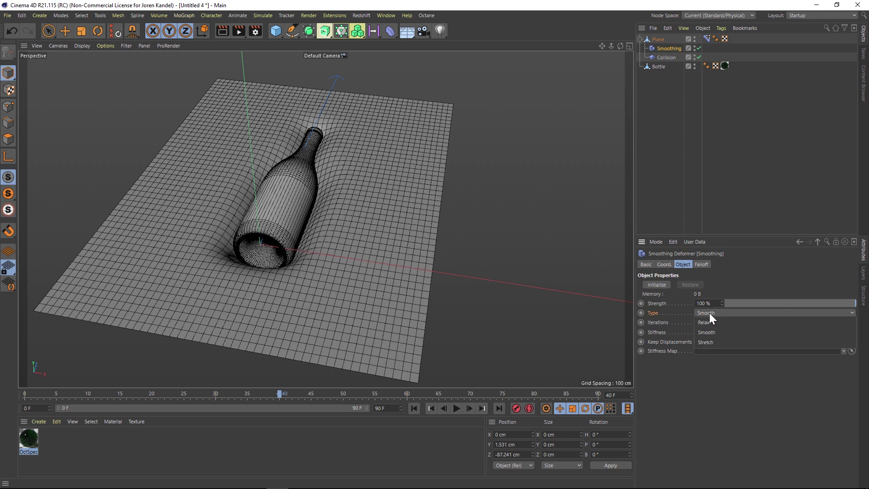
{"action": "left_click", "coordinate": [707, 324]}
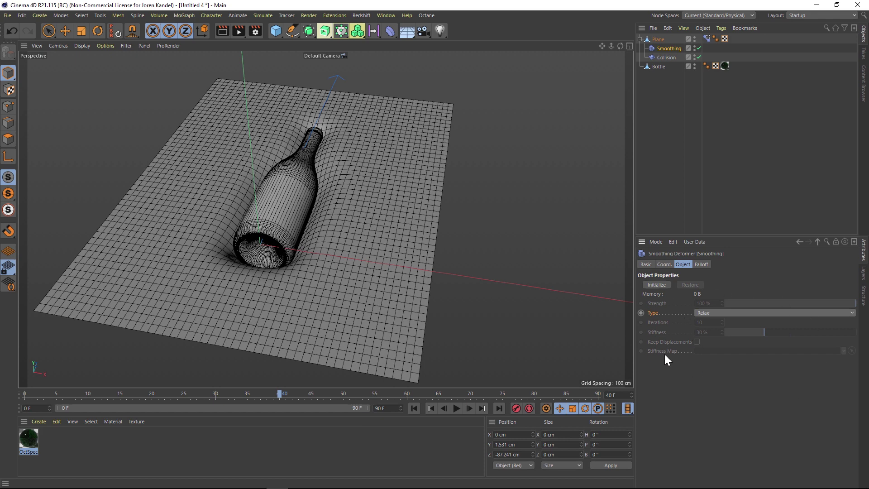
{"action": "left_click", "coordinate": [657, 285]}
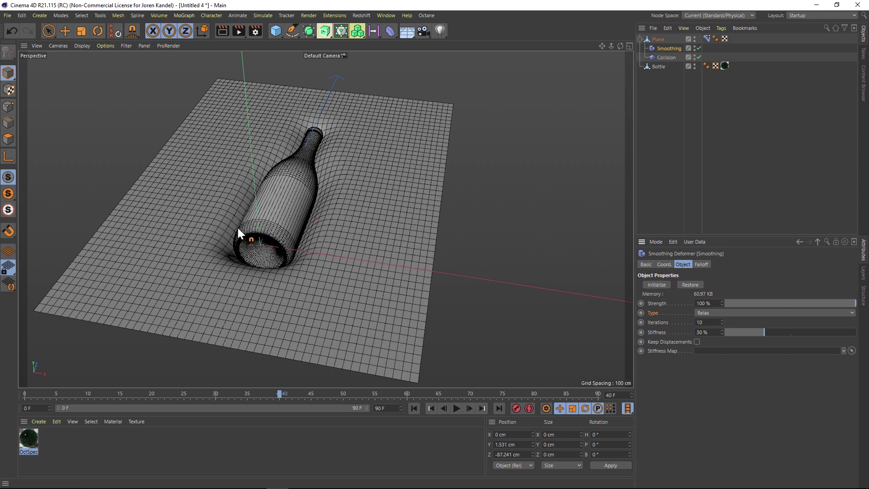
Pull a fold into the Plane right of the bottle with the Magnet brush
{"action": "left_click", "coordinate": [132, 31]}
{"action": "left_click", "coordinate": [657, 40]}
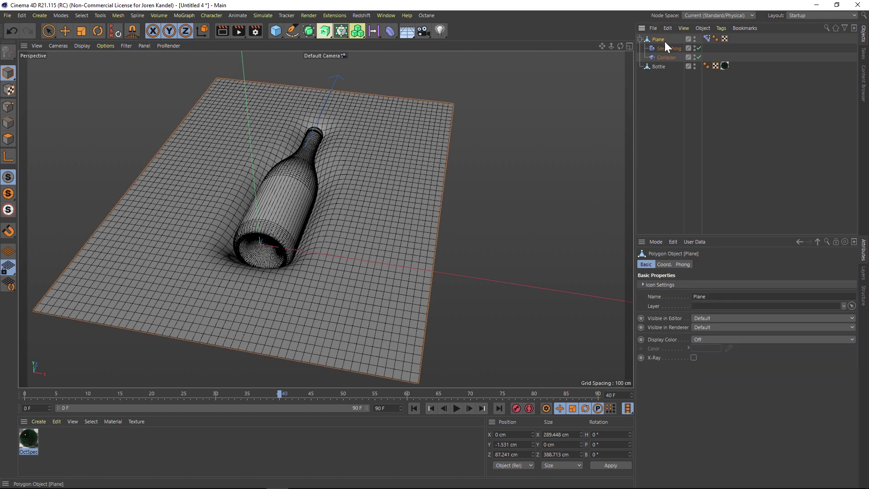
{"action": "mouse_move", "coordinate": [353, 211]}
{"action": "left_mouse_down"}
{"action": "mouse_move", "coordinate": [354, 197]}
{"action": "mouse_move", "coordinate": [387, 186]}
{"action": "mouse_move", "coordinate": [397, 207]}
{"action": "mouse_move", "coordinate": [389, 197]}
{"action": "left_mouse_up"}
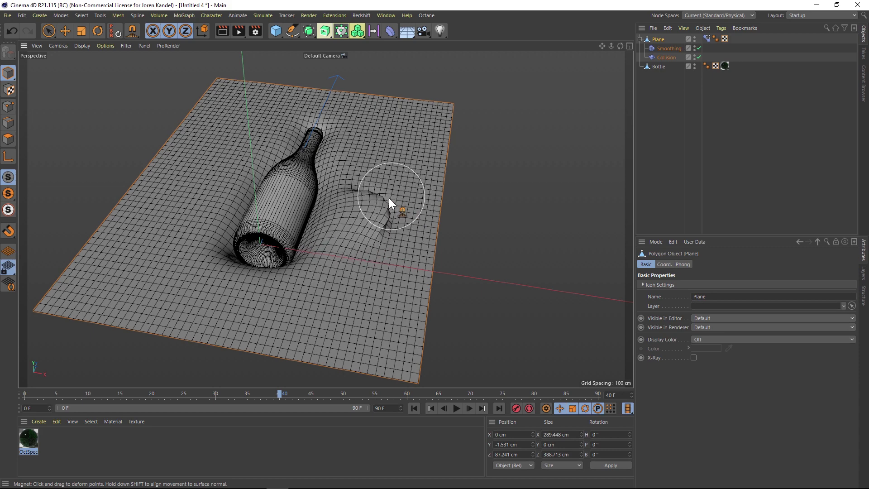
{"action": "left_click_drag", "start_coordinate": [352, 233], "coordinate": [388, 228], "text": "alt"}
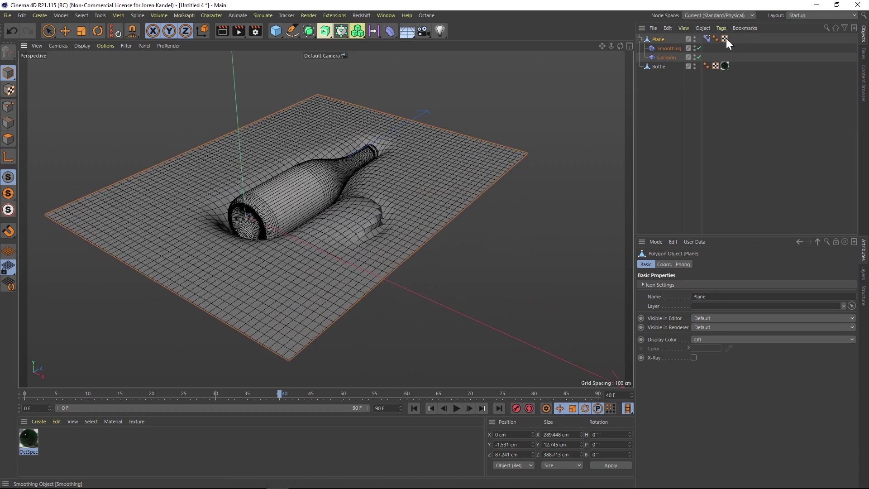
Set the Smoothing deformer to 50 iterations and 0 % stiffness
{"action": "left_click", "coordinate": [668, 49]}
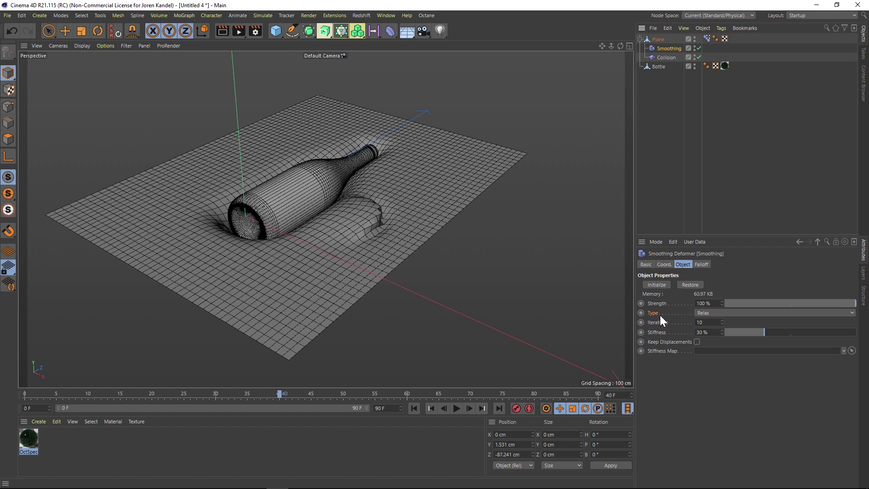
{"action": "type", "text": "50"}
{"action": "key", "text": "Return"}
{"action": "left_click_drag", "start_coordinate": [368, 205], "coordinate": [382, 224], "text": "alt"}
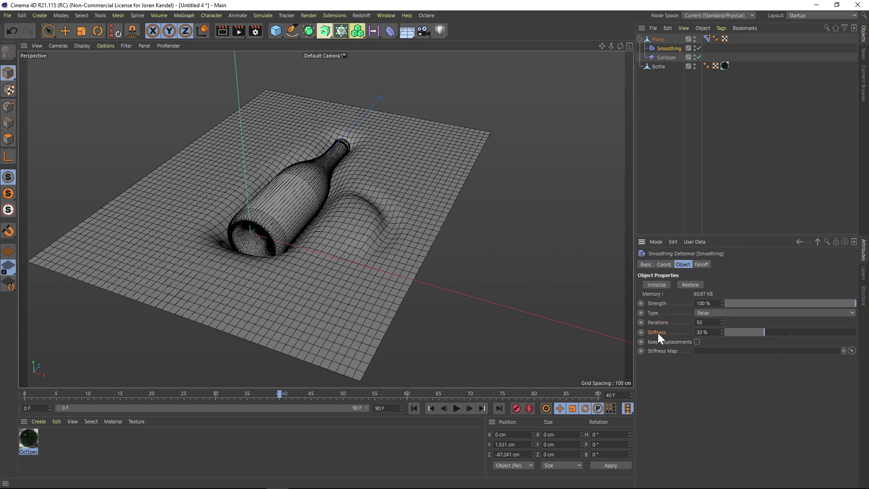
{"action": "left_click_drag", "start_coordinate": [764, 331], "coordinate": [701, 335]}
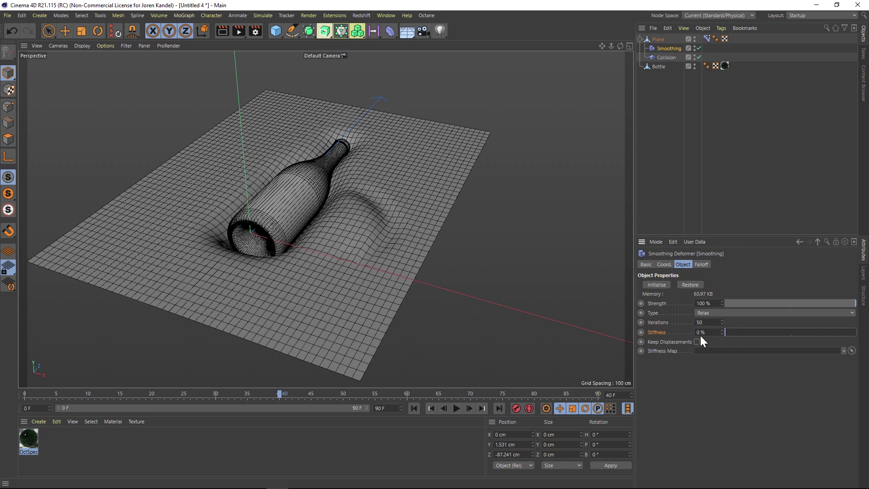
{"action": "left_click_drag", "start_coordinate": [394, 213], "coordinate": [355, 235], "text": "alt"}
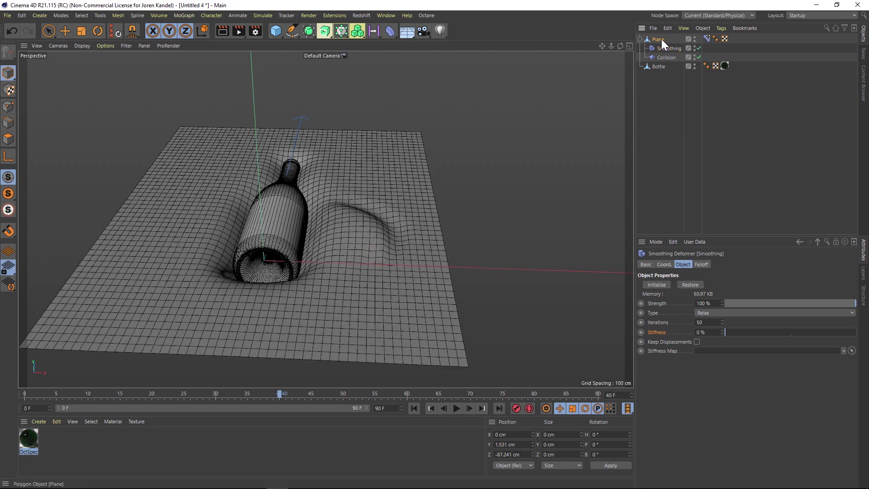
Pull Magnet folds and ripples into the Plane beside, left of and below the bottle
{"action": "left_click", "coordinate": [661, 39]}
{"action": "mouse_move", "coordinate": [374, 203]}
{"action": "left_mouse_down", "text": "alt"}
{"action": "mouse_move", "coordinate": [364, 155]}
{"action": "mouse_move", "coordinate": [333, 212]}
{"action": "left_mouse_up", "text": "alt"}
{"action": "left_click_drag", "start_coordinate": [333, 285], "coordinate": [315, 274]}
{"action": "left_click_drag", "start_coordinate": [196, 171], "coordinate": [182, 167]}
{"action": "left_click_drag", "start_coordinate": [247, 111], "coordinate": [255, 104]}
{"action": "mouse_move", "coordinate": [258, 154]}
{"action": "left_mouse_down"}
{"action": "mouse_move", "coordinate": [270, 143]}
{"action": "mouse_move", "coordinate": [208, 177]}
{"action": "mouse_move", "coordinate": [217, 181]}
{"action": "left_mouse_up"}
{"action": "left_click_drag", "start_coordinate": [220, 240], "coordinate": [227, 232]}
{"action": "left_click_drag", "start_coordinate": [288, 295], "coordinate": [310, 284]}
{"action": "mouse_move", "coordinate": [309, 249]}
{"action": "left_mouse_down", "text": "alt"}
{"action": "mouse_move", "coordinate": [289, 251]}
{"action": "mouse_move", "coordinate": [331, 275]}
{"action": "mouse_move", "coordinate": [351, 238]}
{"action": "mouse_move", "coordinate": [344, 223]}
{"action": "mouse_move", "coordinate": [358, 199]}
{"action": "left_mouse_up", "text": "alt"}
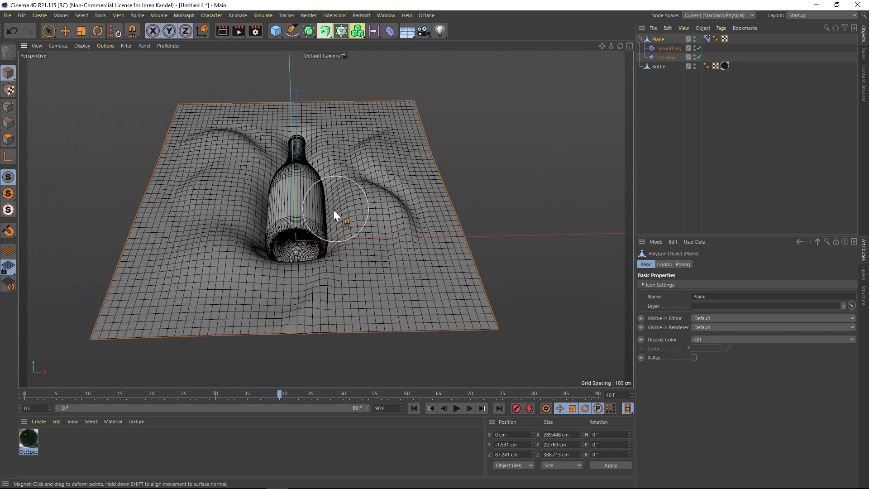
Refine the folds left of and close to the bottle, checking the whole plane
{"action": "mouse_move", "coordinate": [234, 203]}
{"action": "left_mouse_down"}
{"action": "mouse_move", "coordinate": [254, 202]}
{"action": "mouse_move", "coordinate": [246, 210]}
{"action": "left_mouse_up"}
{"action": "left_click_drag", "start_coordinate": [204, 199], "coordinate": [284, 170], "text": "alt"}
{"action": "left_click_drag", "start_coordinate": [254, 206], "coordinate": [269, 192]}
{"action": "mouse_move", "coordinate": [313, 146]}
{"action": "left_mouse_down", "text": "alt"}
{"action": "mouse_move", "coordinate": [357, 195]}
{"action": "mouse_move", "coordinate": [360, 142]}
{"action": "mouse_move", "coordinate": [338, 132]}
{"action": "left_mouse_up", "text": "alt"}
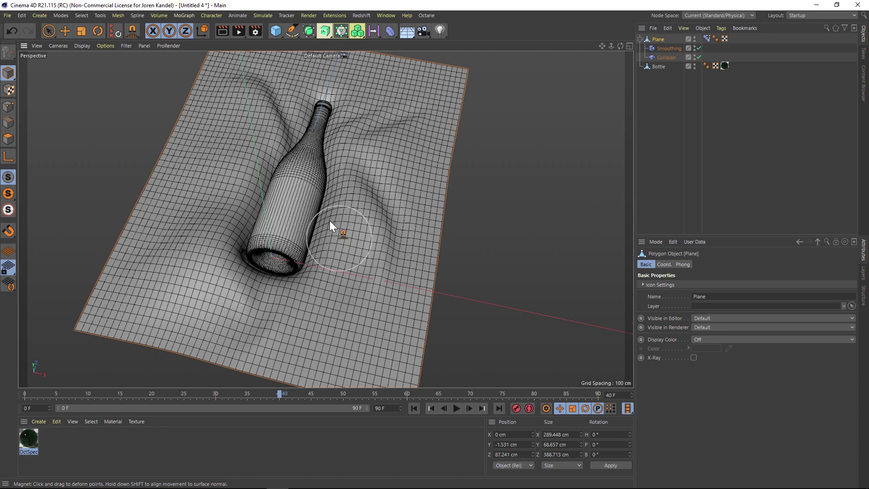
{"action": "mouse_move", "coordinate": [302, 209]}
{"action": "left_mouse_down", "text": "alt"}
{"action": "mouse_move", "coordinate": [275, 238]}
{"action": "mouse_move", "coordinate": [231, 185]}
{"action": "mouse_move", "coordinate": [210, 178]}
{"action": "left_mouse_up", "text": "alt"}
{"action": "mouse_move", "coordinate": [333, 263]}
{"action": "left_mouse_down", "text": "alt"}
{"action": "mouse_move", "coordinate": [284, 180]}
{"action": "mouse_move", "coordinate": [286, 348]}
{"action": "left_mouse_up", "text": "alt"}
{"action": "mouse_move", "coordinate": [322, 296]}
{"action": "left_mouse_down", "text": "alt"}
{"action": "mouse_move", "coordinate": [295, 257]}
{"action": "mouse_move", "coordinate": [357, 285]}
{"action": "mouse_move", "coordinate": [355, 314]}
{"action": "mouse_move", "coordinate": [339, 266]}
{"action": "mouse_move", "coordinate": [294, 243]}
{"action": "mouse_move", "coordinate": [280, 218]}
{"action": "left_mouse_up", "text": "alt"}
{"action": "left_click_drag", "start_coordinate": [603, 45], "coordinate": [369, 215]}
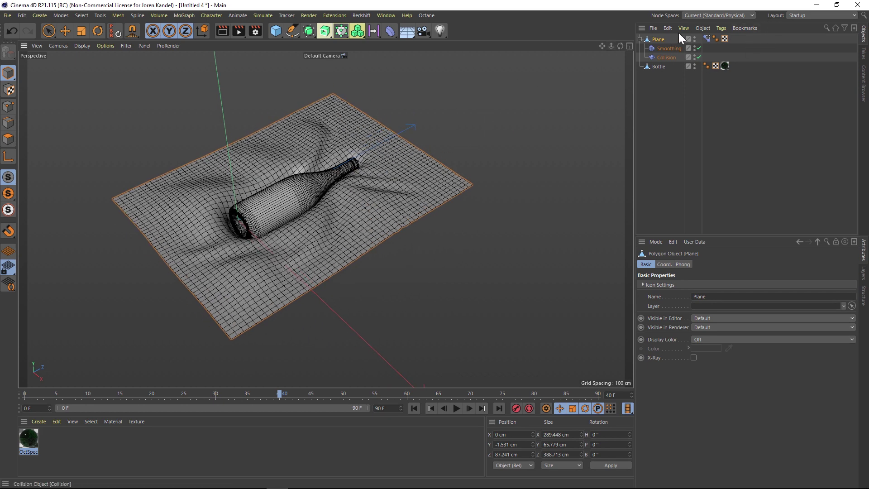
Switch the Plane's Pose Morph tag to Animate mode and lower its strength
{"action": "left_click", "coordinate": [708, 39]}
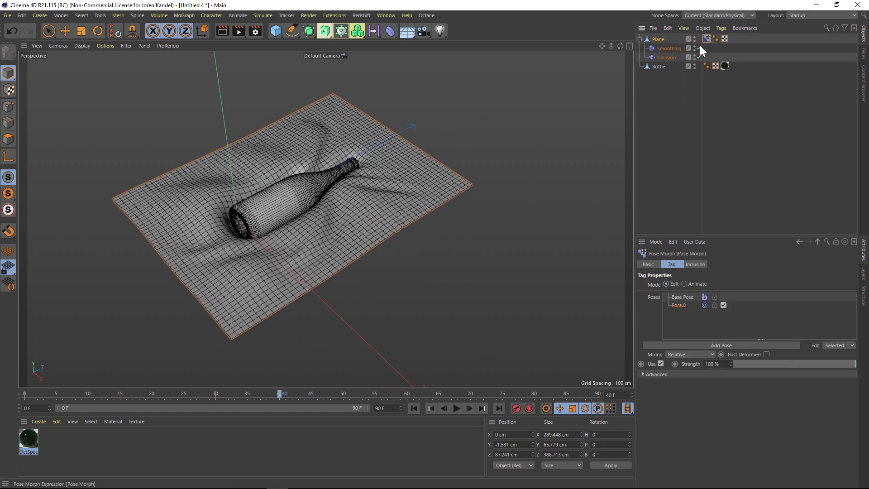
{"action": "left_click", "coordinate": [684, 284]}
{"action": "mouse_move", "coordinate": [829, 297]}
{"action": "left_mouse_down"}
{"action": "mouse_move", "coordinate": [717, 297]}
{"action": "mouse_move", "coordinate": [819, 309]}
{"action": "mouse_move", "coordinate": [856, 298]}
{"action": "mouse_move", "coordinate": [864, 312]}
{"action": "mouse_move", "coordinate": [827, 298]}
{"action": "left_mouse_up"}
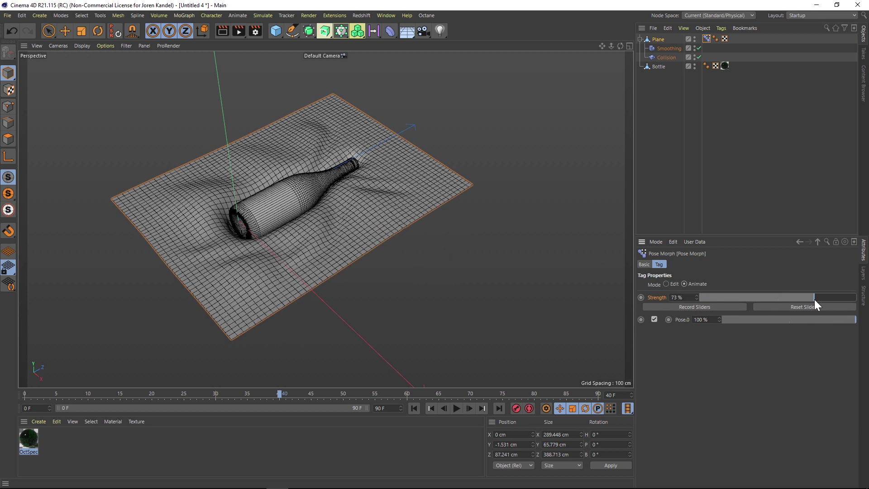
Play the bottle drop from frame 0, then return to frame 0 with a closer view
{"action": "left_click", "coordinate": [414, 408]}
{"action": "left_click", "coordinate": [456, 409]}
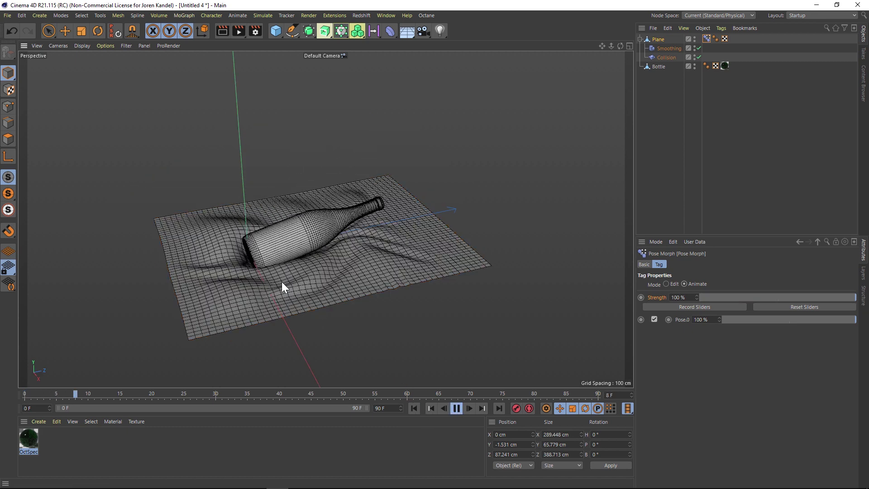
{"action": "left_click", "coordinate": [456, 408]}
{"action": "left_click", "coordinate": [414, 408]}
{"action": "scroll", "coordinate": [295, 226], "scroll_direction": "up", "scroll_amount": 5}
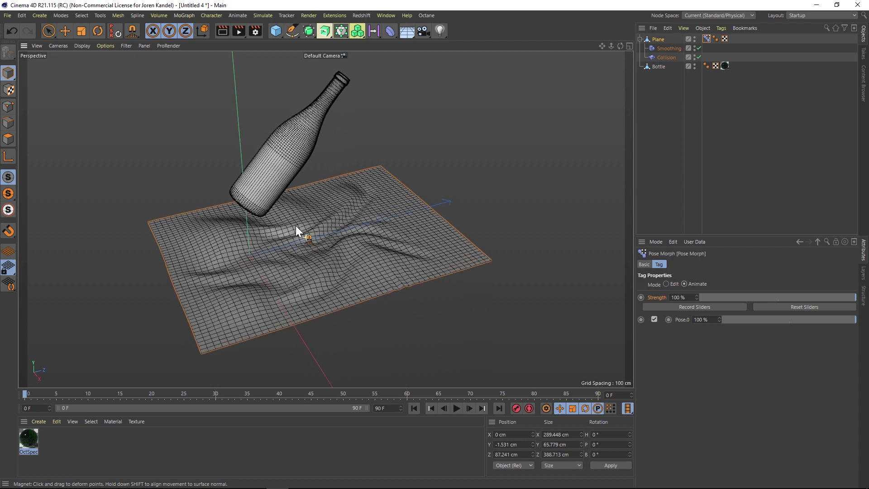
{"action": "scroll", "coordinate": [291, 249], "scroll_direction": "up", "scroll_amount": 1}
{"action": "mouse_move", "coordinate": [290, 248]}
{"action": "left_mouse_down", "text": "alt"}
{"action": "mouse_move", "coordinate": [287, 266]}
{"action": "mouse_move", "coordinate": [292, 256]}
{"action": "left_mouse_up", "text": "alt"}
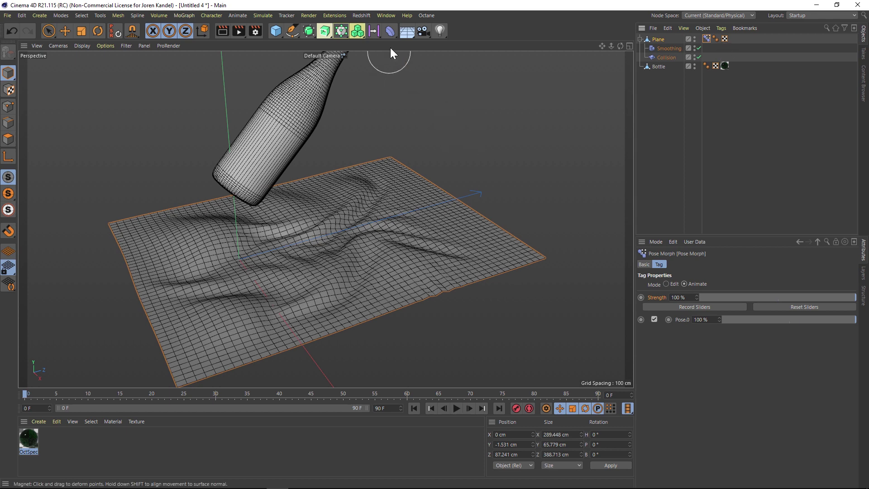
Add a Morph deformer under the Plane, linked to the Plane's Pose Morph tag
{"action": "left_click", "coordinate": [391, 30]}
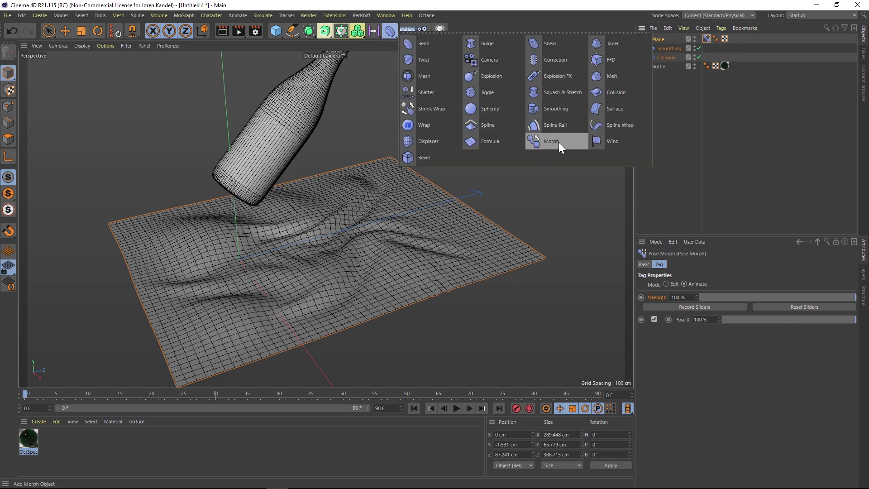
{"action": "left_click", "coordinate": [557, 142]}
{"action": "mouse_move", "coordinate": [666, 34]}
{"action": "left_mouse_down"}
{"action": "mouse_move", "coordinate": [669, 58]}
{"action": "mouse_move", "coordinate": [665, 51]}
{"action": "left_mouse_up"}
{"action": "left_click", "coordinate": [662, 294]}
{"action": "left_click_drag", "start_coordinate": [706, 38], "coordinate": [703, 297]}
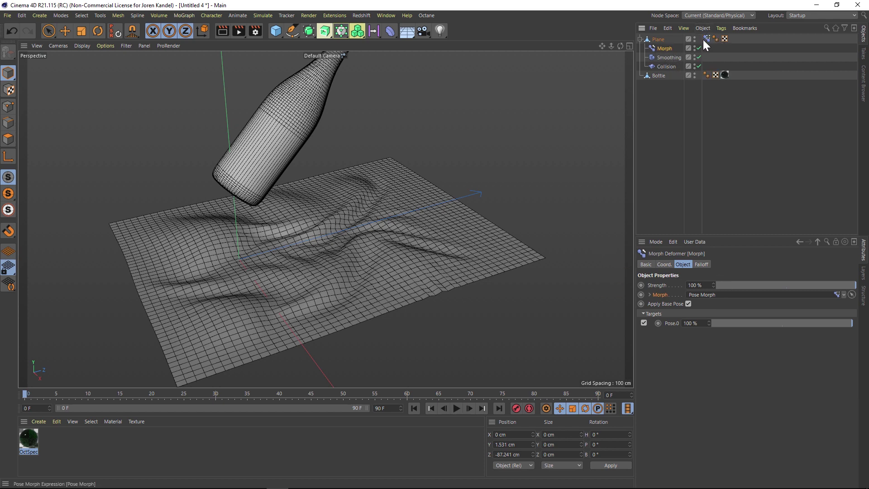
Give the Morph deformer a Capsule Field falloff and move the field out below Bottle
{"action": "left_click", "coordinate": [703, 264]}
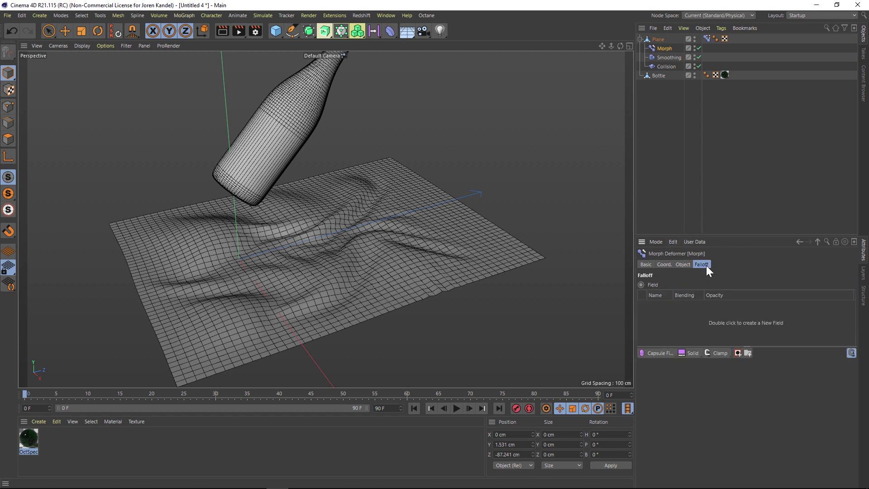
{"action": "left_click", "coordinate": [658, 352]}
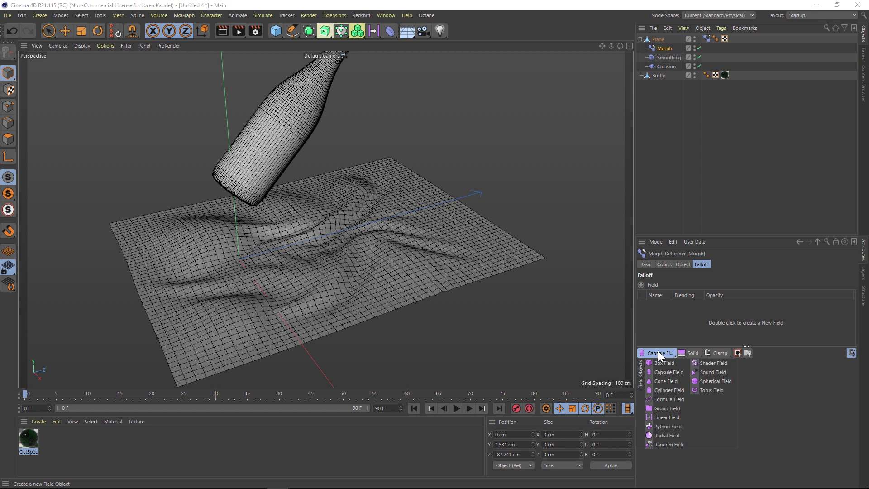
{"action": "left_click", "coordinate": [675, 372]}
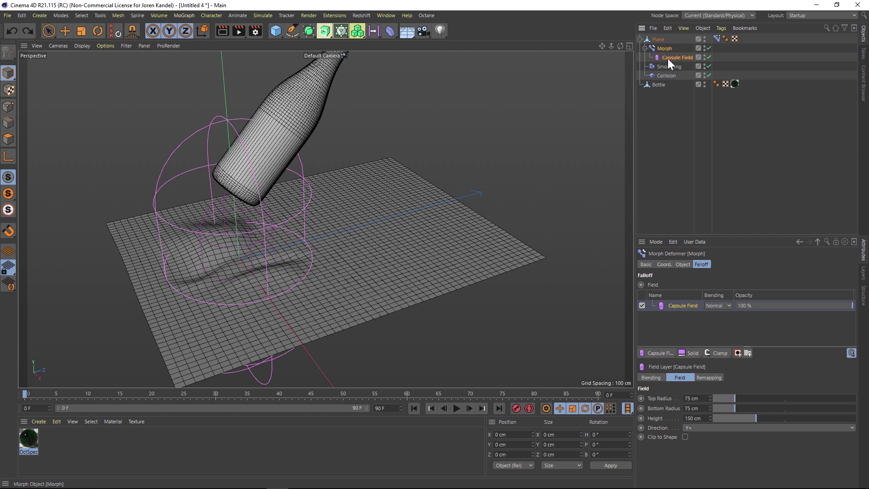
{"action": "left_click_drag", "start_coordinate": [669, 56], "coordinate": [669, 104]}
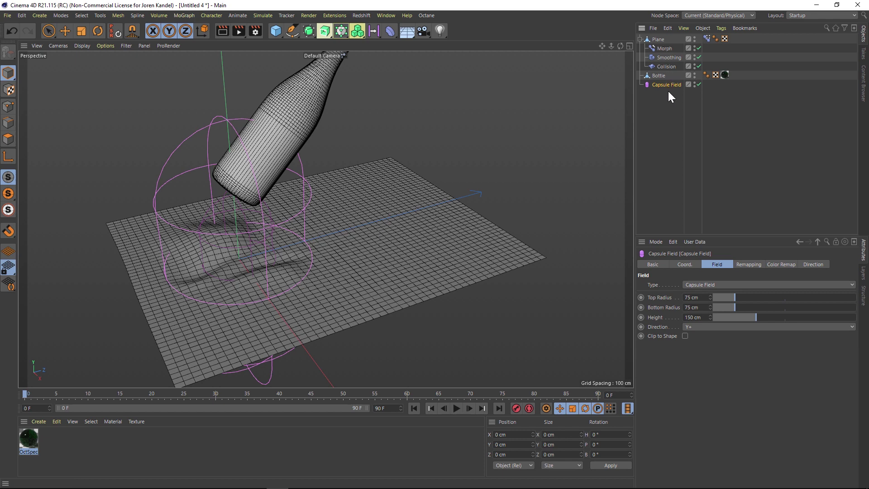
Parent the Capsule Field under Bottle and reset its PSR via Commander
{"action": "left_click_drag", "start_coordinate": [663, 84], "coordinate": [667, 85]}
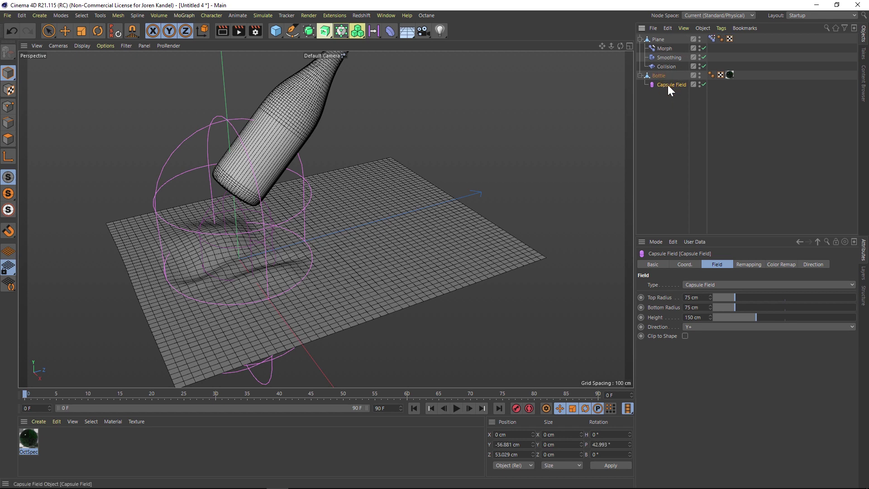
{"action": "key", "text": "shift+c"}
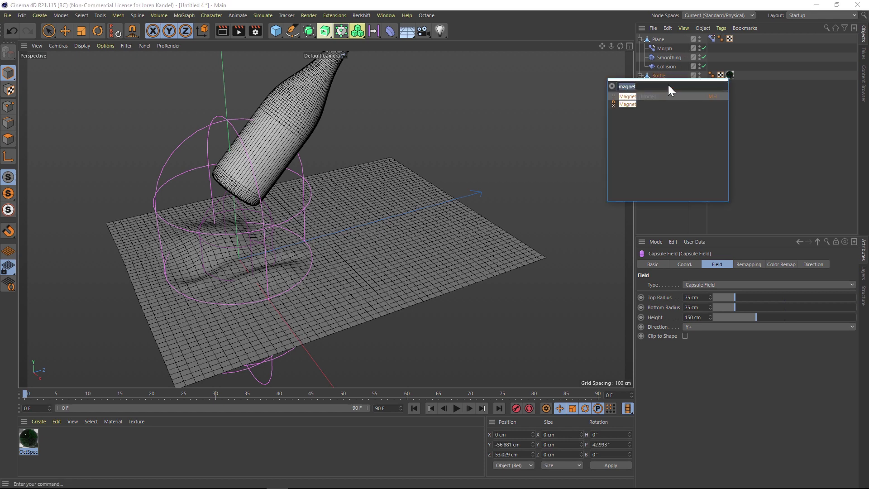
{"action": "type", "text": "reset pss"}
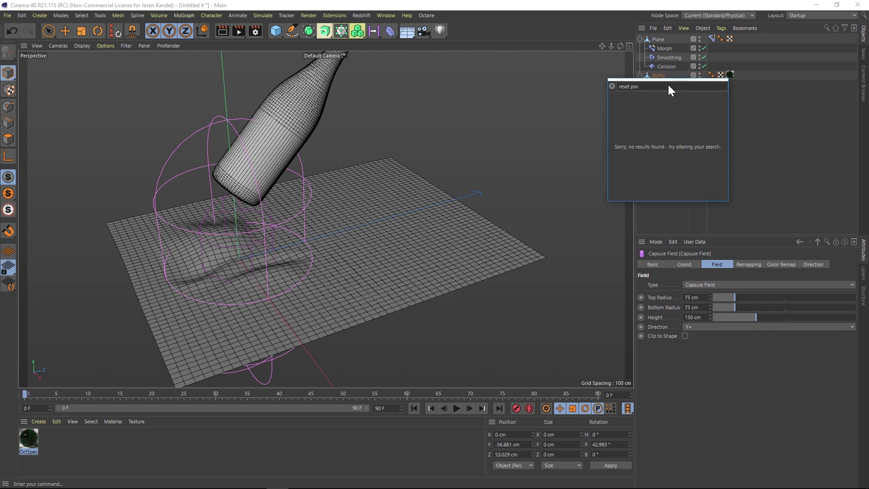
{"action": "key", "text": "BackSpace"}
{"action": "type", "text": "r"}
{"action": "key", "text": "Return"}
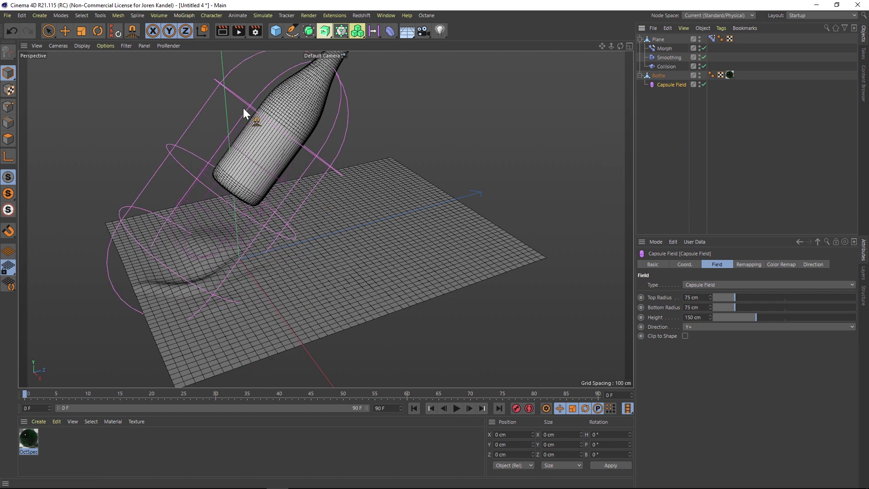
Raise the Capsule Field up the bottle and reshape its ends to enclose it
{"action": "left_click_drag", "start_coordinate": [602, 46], "coordinate": [593, 89]}
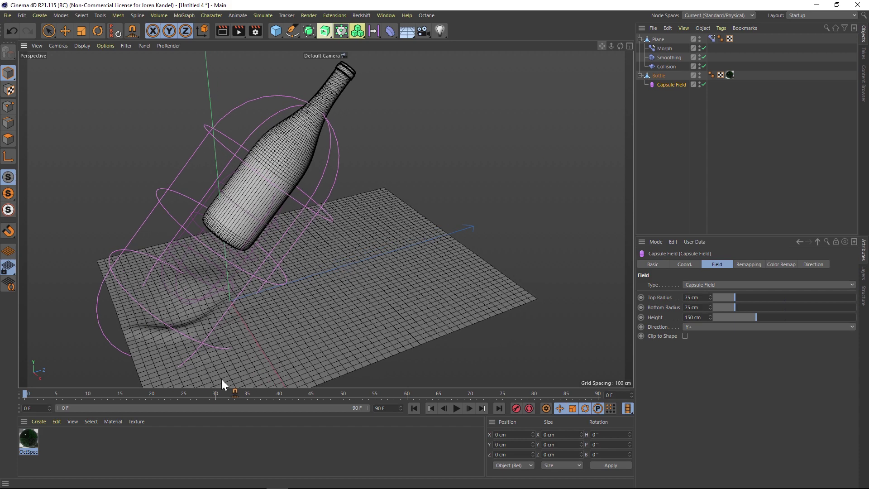
{"action": "mouse_move", "coordinate": [33, 392]}
{"action": "left_mouse_down"}
{"action": "mouse_move", "coordinate": [232, 403]}
{"action": "mouse_move", "coordinate": [25, 393]}
{"action": "left_mouse_up"}
{"action": "key", "text": "e"}
{"action": "left_click_drag", "start_coordinate": [249, 199], "coordinate": [309, 113]}
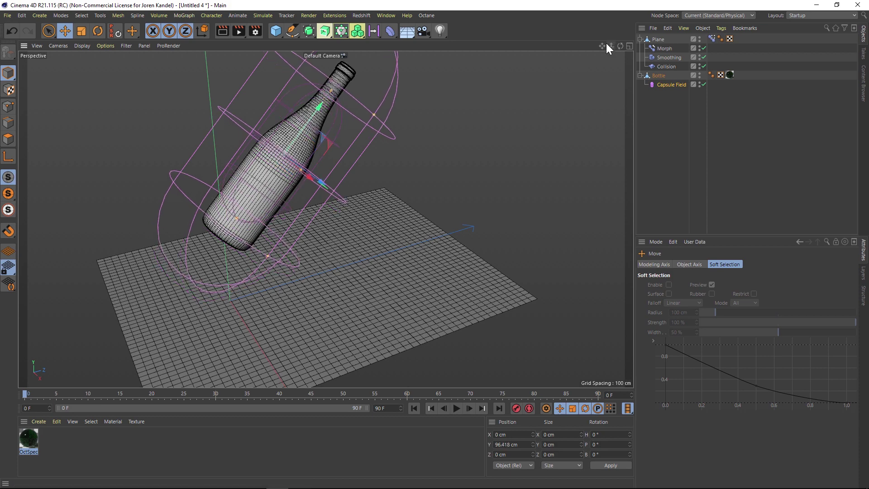
{"action": "left_click_drag", "start_coordinate": [602, 46], "coordinate": [325, 220]}
{"action": "middle_click_drag", "start_coordinate": [326, 219], "coordinate": [321, 247], "text": "alt"}
{"action": "left_click_drag", "start_coordinate": [361, 170], "coordinate": [339, 158]}
{"action": "left_click_drag", "start_coordinate": [252, 306], "coordinate": [246, 297]}
{"action": "left_click_drag", "start_coordinate": [318, 141], "coordinate": [315, 156]}
{"action": "left_click_drag", "start_coordinate": [27, 395], "coordinate": [46, 395]}
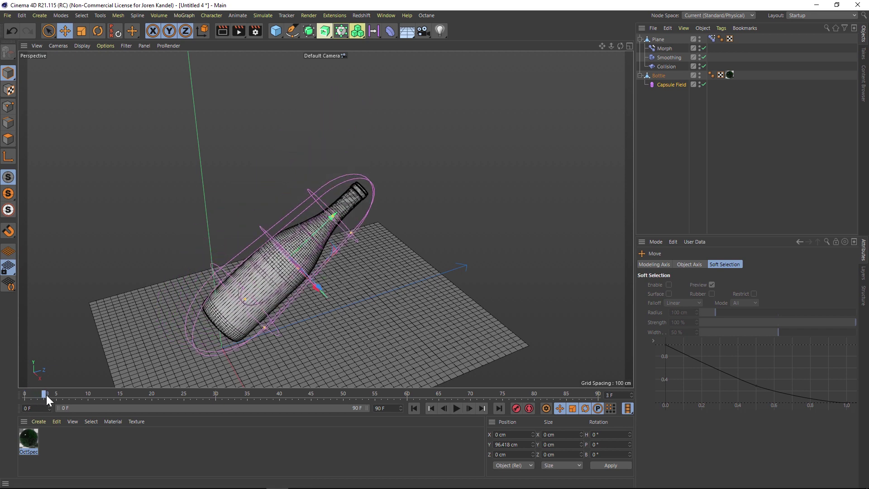
Scrub the timeline to check the bottle landing inside the capsule
{"action": "left_click_drag", "start_coordinate": [601, 46], "coordinate": [597, 1]}
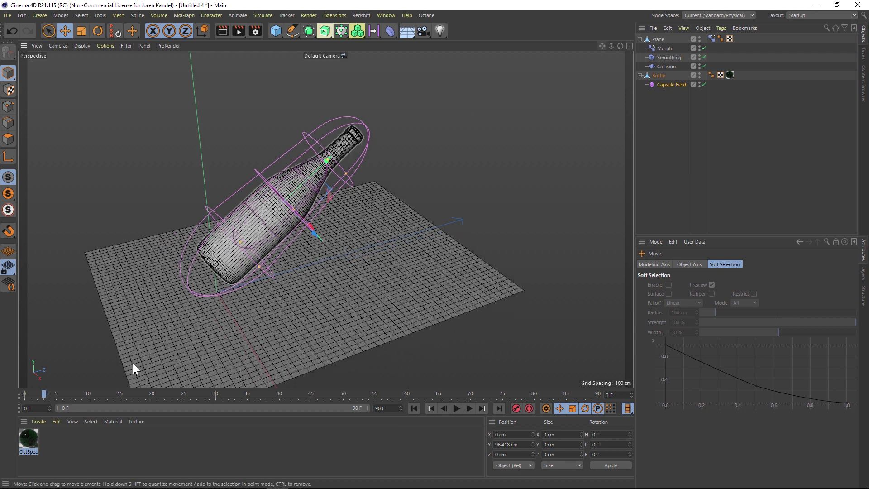
{"action": "left_click_drag", "start_coordinate": [42, 394], "coordinate": [183, 405]}
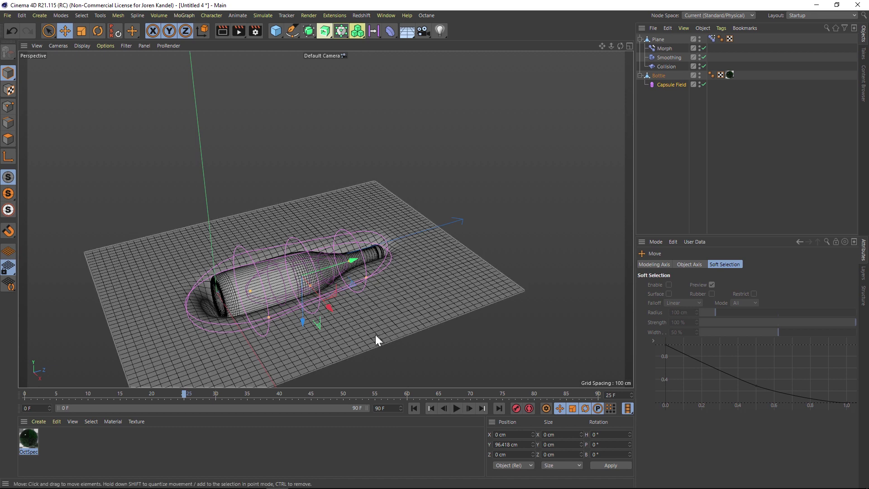
{"action": "left_click_drag", "start_coordinate": [134, 394], "coordinate": [67, 400]}
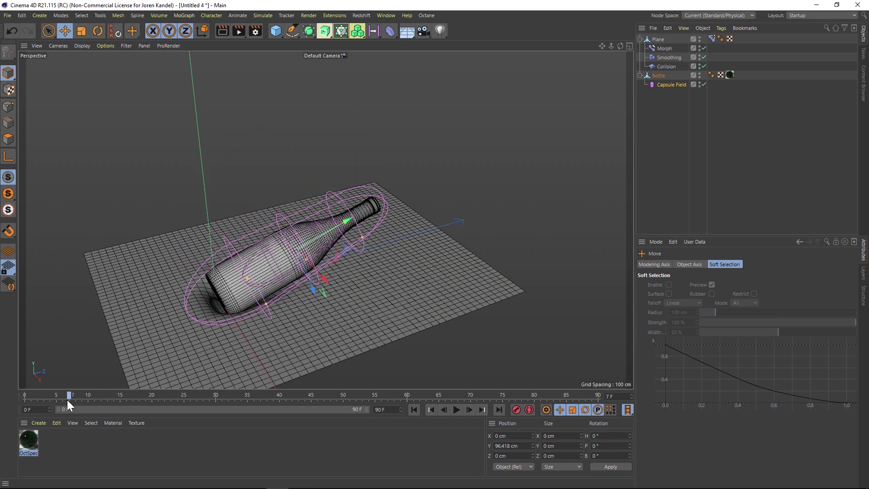
Keyframe the Capsule Field's starting top radius and height at frame 7
{"action": "left_click", "coordinate": [673, 85]}
{"action": "left_click", "coordinate": [661, 298]}
{"action": "left_click_drag", "start_coordinate": [725, 297], "coordinate": [789, 317]}
{"action": "key", "text": "ctrl+z"}
{"action": "key", "text": "ctrl+z"}
{"action": "key", "text": "ctrl+z"}
{"action": "left_click", "coordinate": [641, 296]}
{"action": "left_click", "coordinate": [641, 317]}
{"action": "left_click_drag", "start_coordinate": [73, 396], "coordinate": [145, 401]}
Grow the capsule's top radius to 121 cm, keyframe both radii, and preview the deformation
{"action": "left_click_drag", "start_coordinate": [725, 297], "coordinate": [774, 318]}
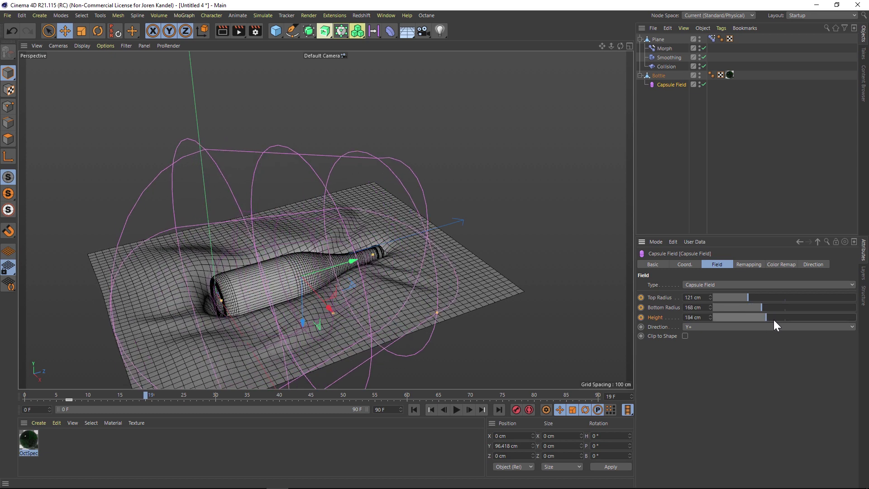
{"action": "left_click", "coordinate": [641, 298]}
{"action": "left_click", "coordinate": [641, 307]}
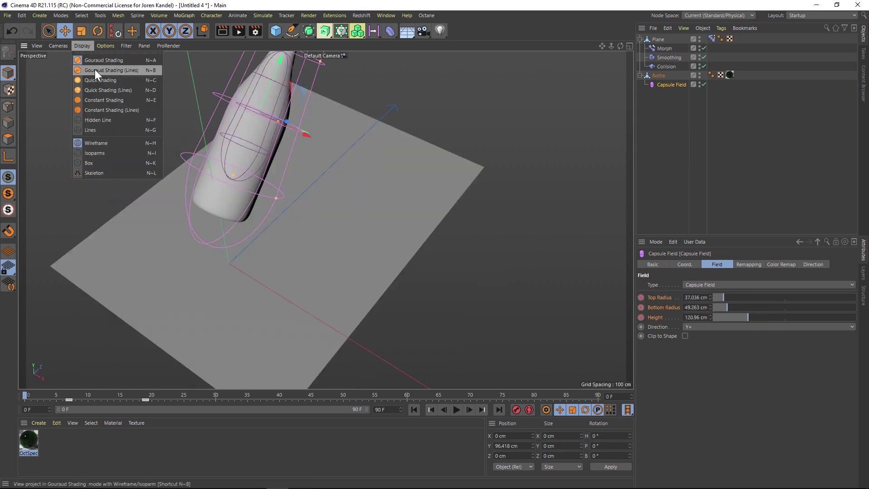
{"action": "left_click", "coordinate": [97, 64]}
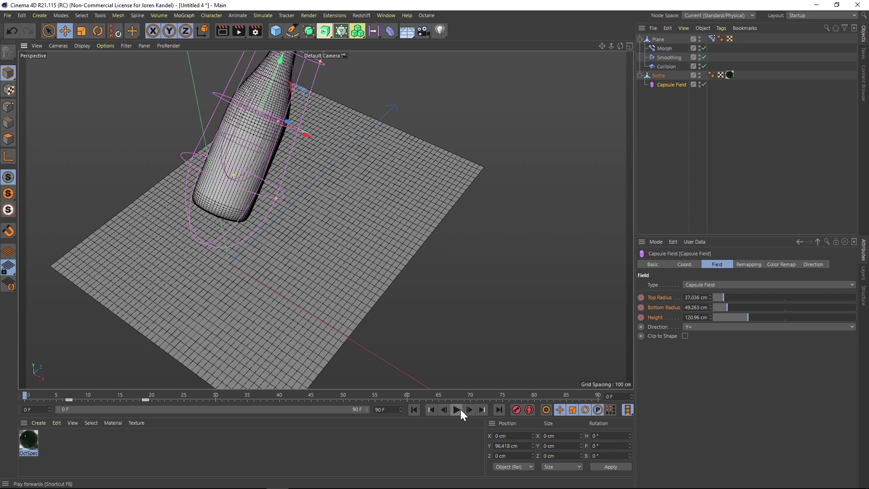
{"action": "left_click", "coordinate": [460, 409]}
{"action": "left_click", "coordinate": [460, 409]}
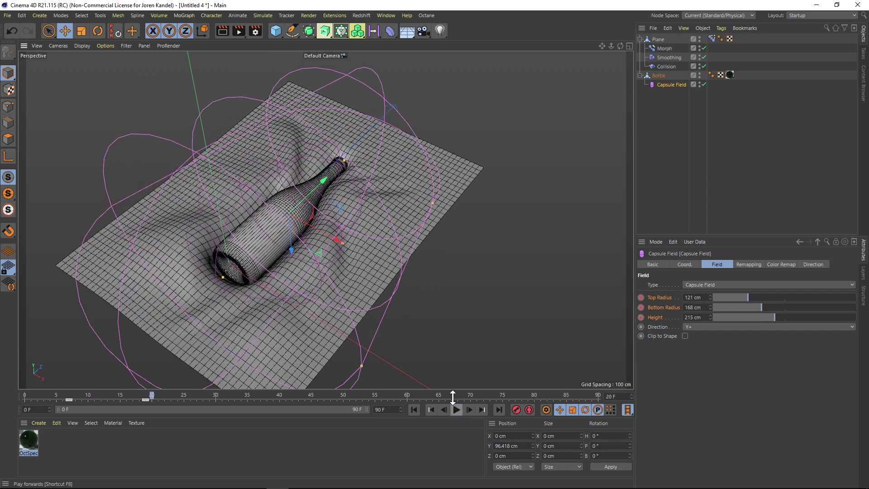
{"action": "left_click_drag", "start_coordinate": [100, 396], "coordinate": [158, 396]}
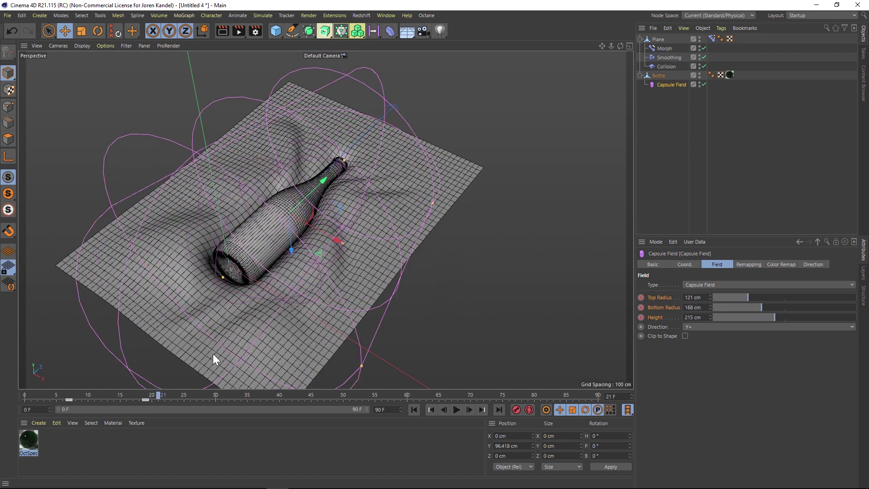
Add a Subdivision Surface with the Plane as its child to smooth the cloth
{"action": "left_click", "coordinate": [308, 31]}
{"action": "left_click", "coordinate": [362, 41]}
{"action": "left_click_drag", "start_coordinate": [662, 47], "coordinate": [670, 39]}
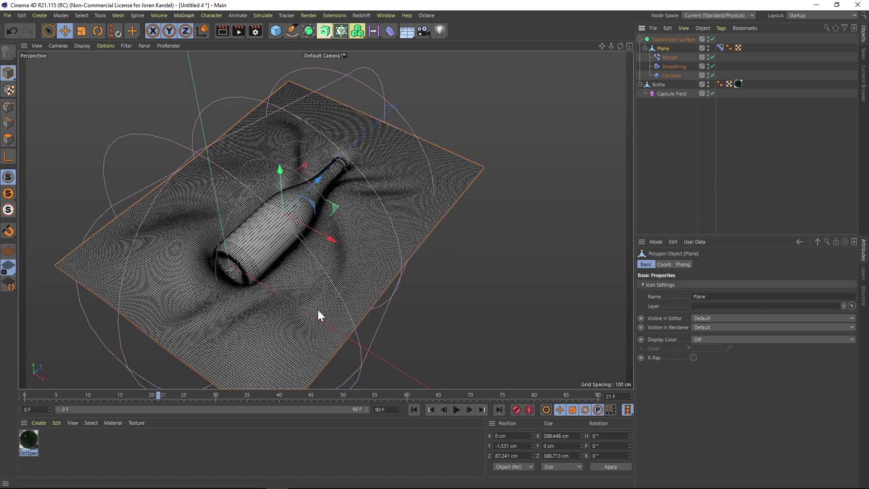
{"action": "left_click_drag", "start_coordinate": [452, 287], "coordinate": [243, 306], "text": "alt"}
{"action": "left_click", "coordinate": [455, 409]}
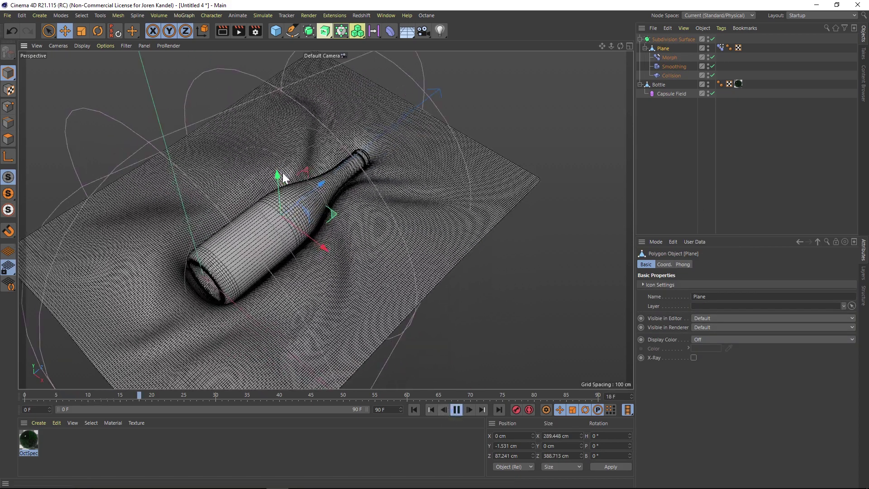